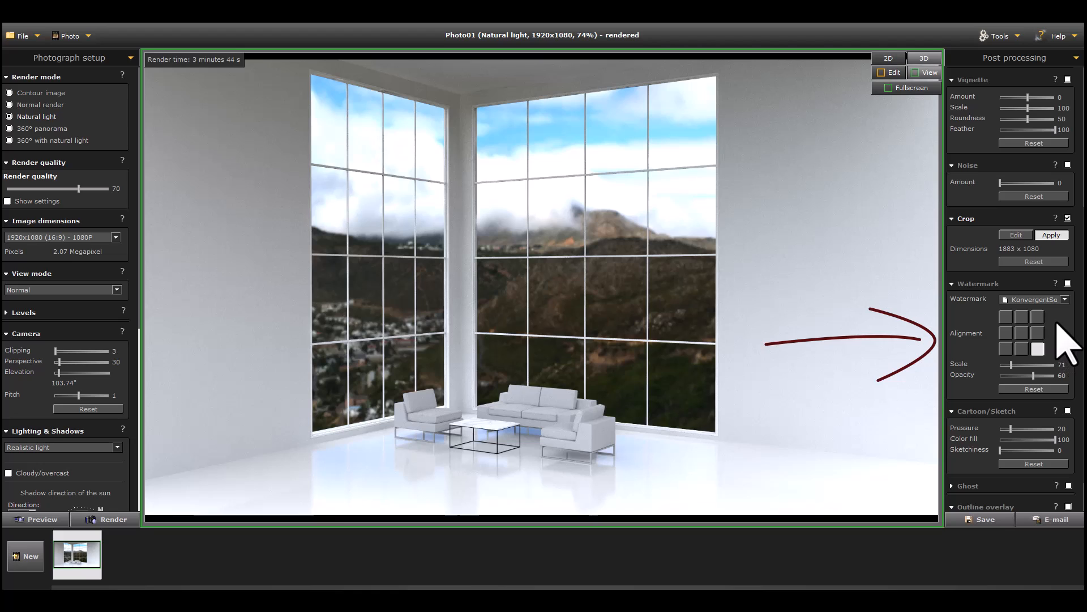
- Enable the watermark on the rendered photo and look through the logo image files without choosing a different one
{"action": "left_click", "coordinate": [1068, 283]}
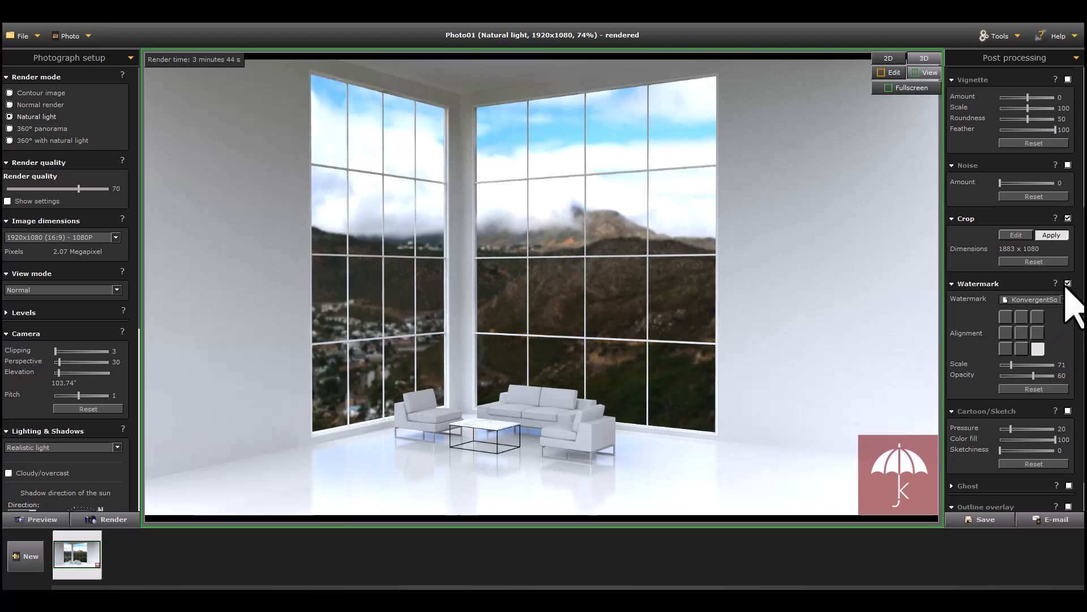
{"action": "left_click", "coordinate": [1065, 300]}
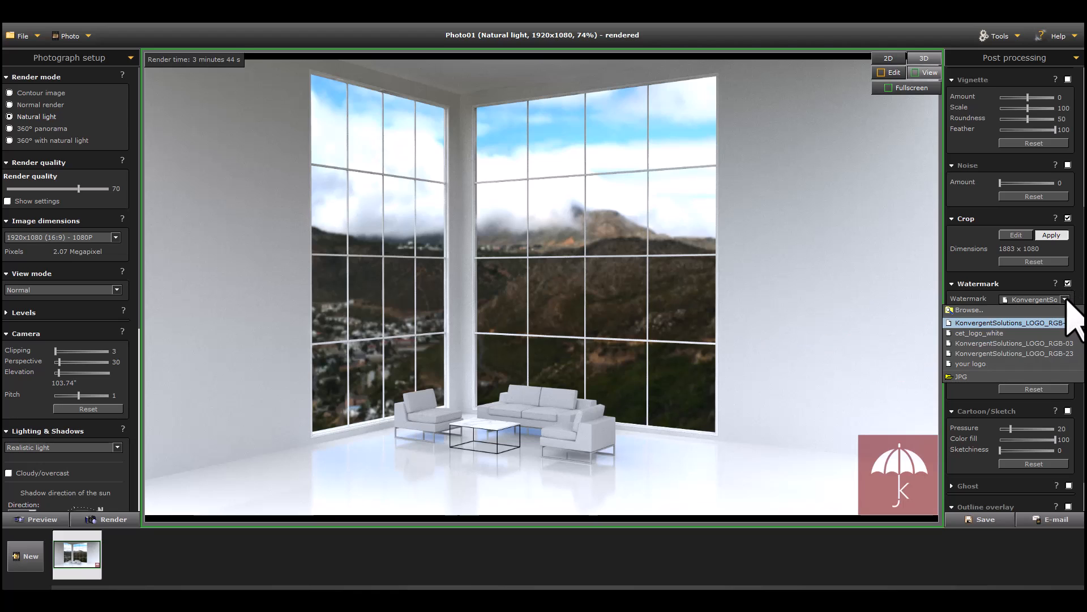
{"action": "left_click", "coordinate": [997, 310]}
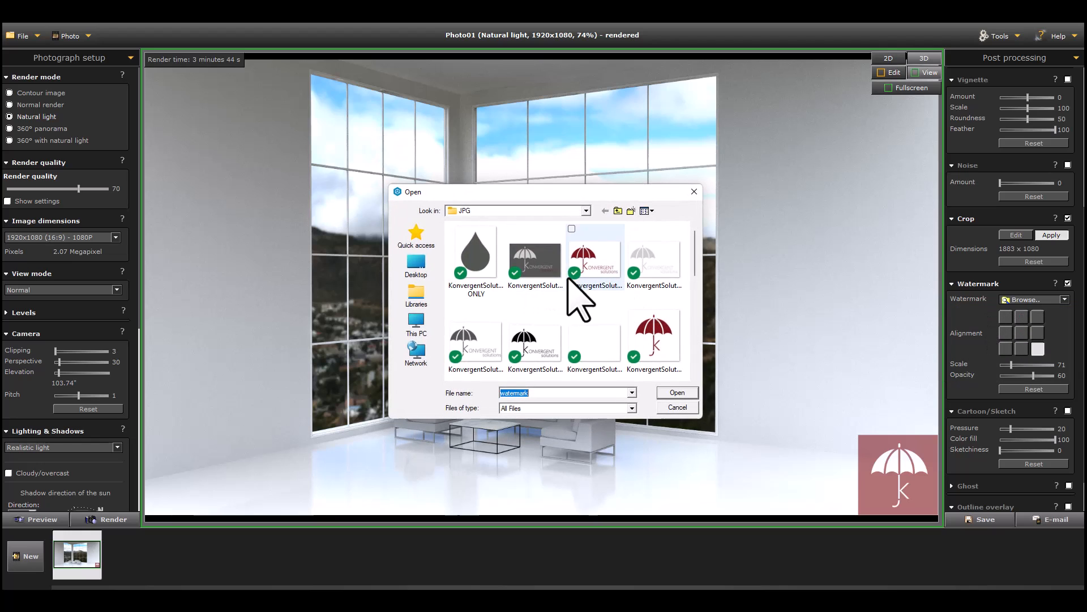
{"action": "scroll", "coordinate": [569, 277], "scroll_direction": "down", "scroll_amount": 3}
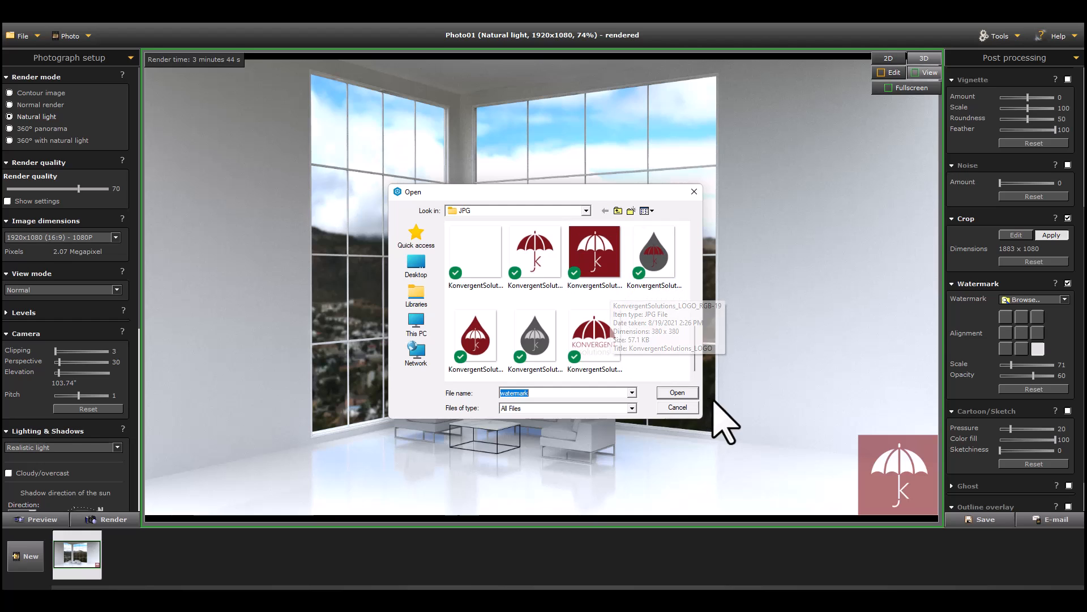
{"action": "left_click", "coordinate": [694, 191]}
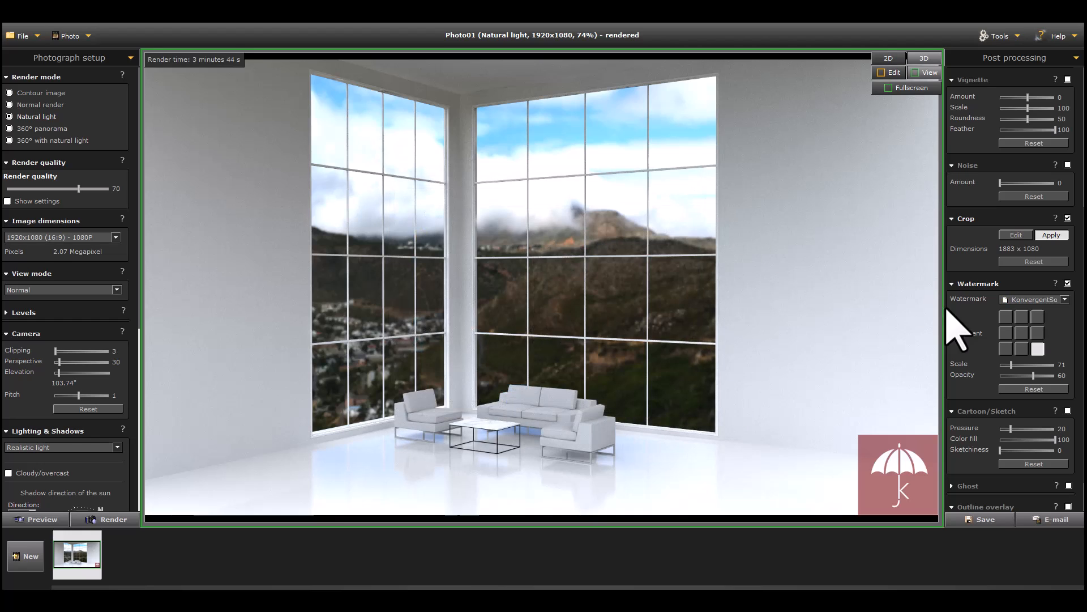
- Try several watermark alignments, settle on the bottom-right corner of the photo, and set its scale to 77 and opacity to 78
{"action": "left_click", "coordinate": [1006, 317]}
{"action": "left_click", "coordinate": [1022, 317]}
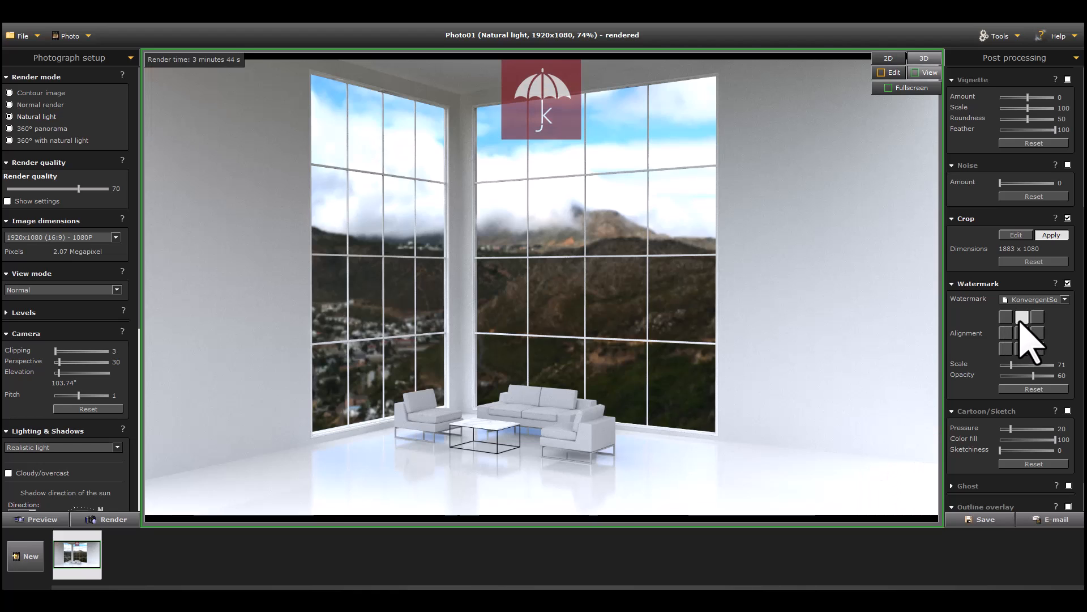
{"action": "left_click", "coordinate": [1038, 318]}
{"action": "left_click", "coordinate": [1006, 349]}
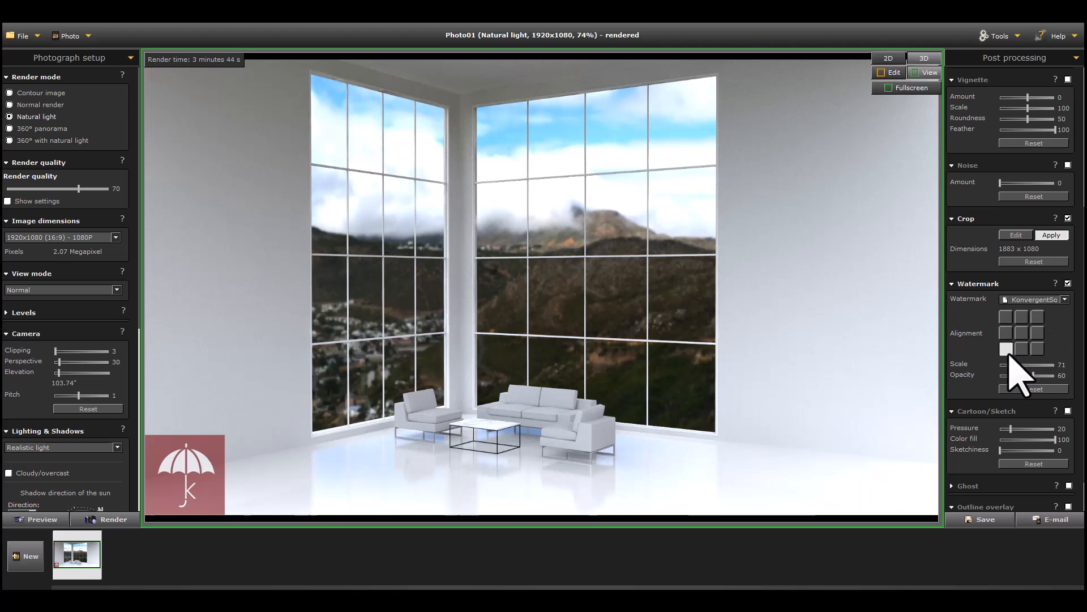
{"action": "left_click", "coordinate": [1037, 348]}
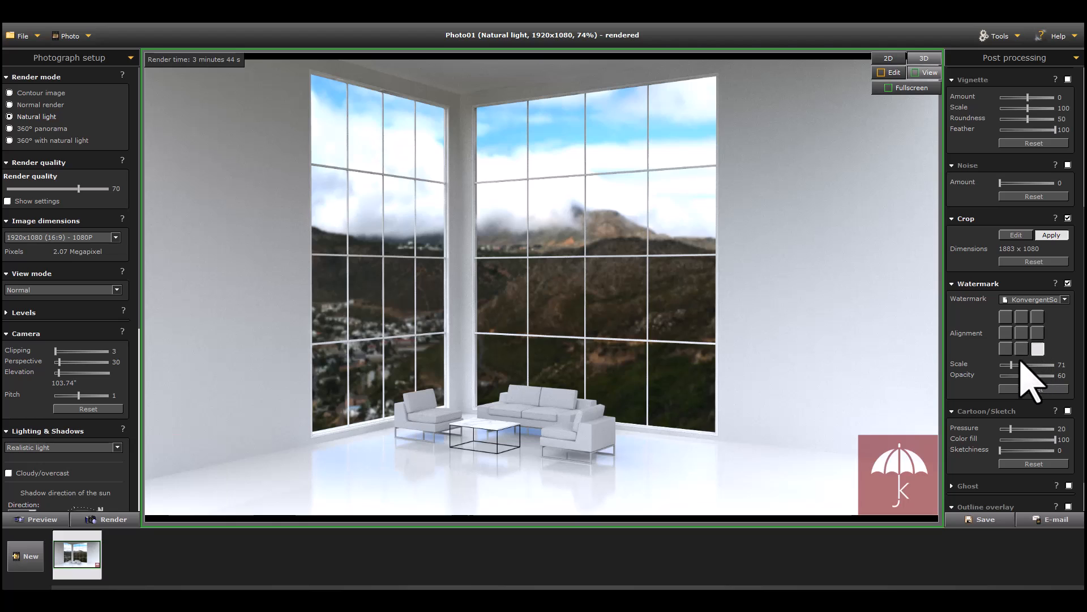
{"action": "left_click_drag", "start_coordinate": [1013, 366], "coordinate": [1044, 377]}
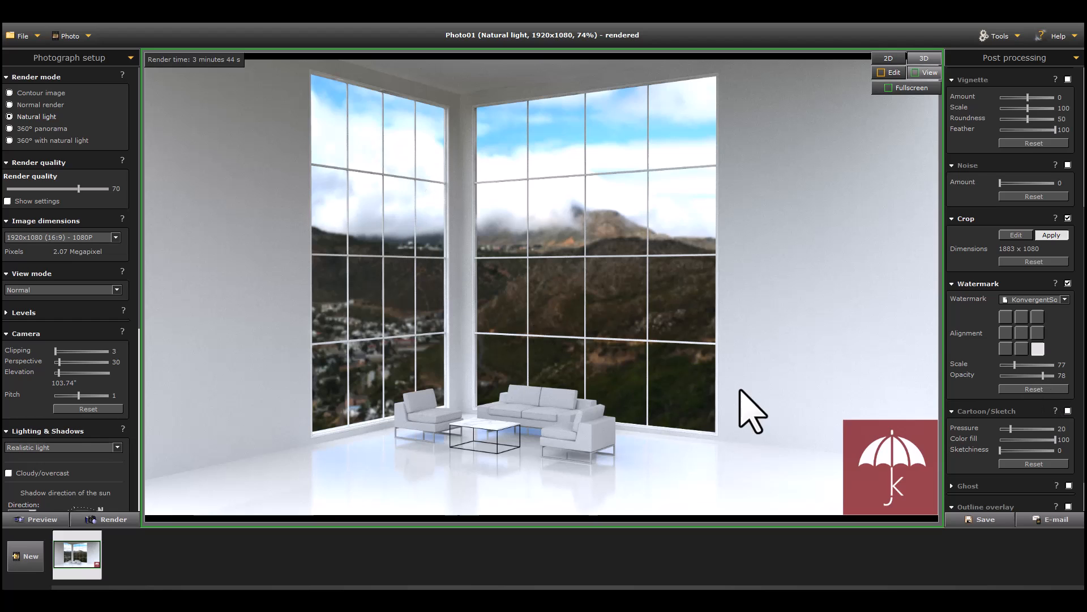
- Switch to the furnished CET Commercial Interiors drawing and insert the Konvergent Solutions umbrella logo into the image placeholder on the wall
{"action": "mouse_move", "coordinate": [780, 601]}
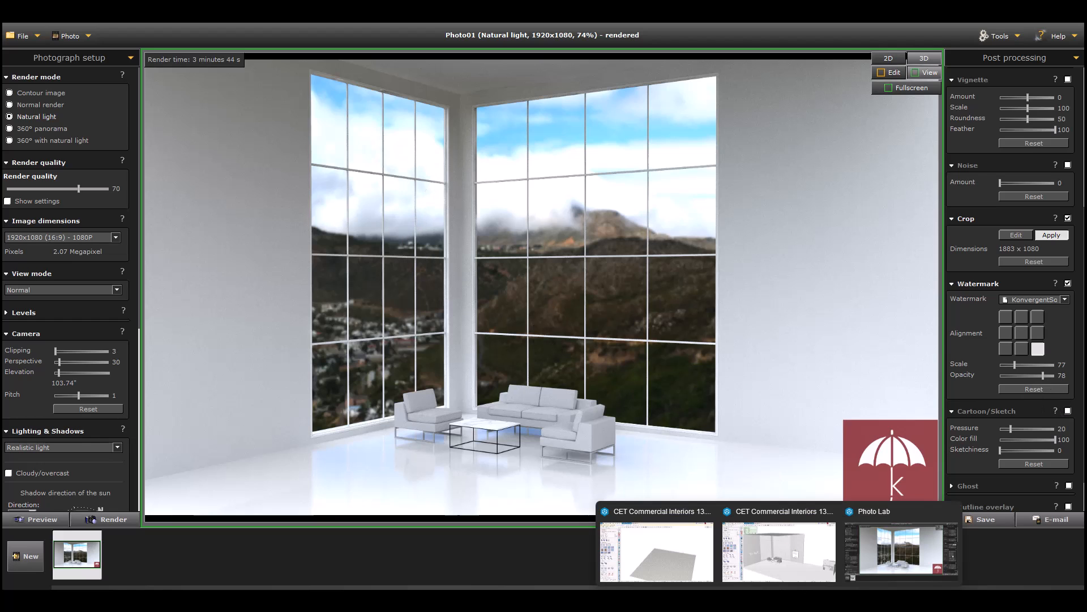
{"action": "left_click", "coordinate": [787, 578]}
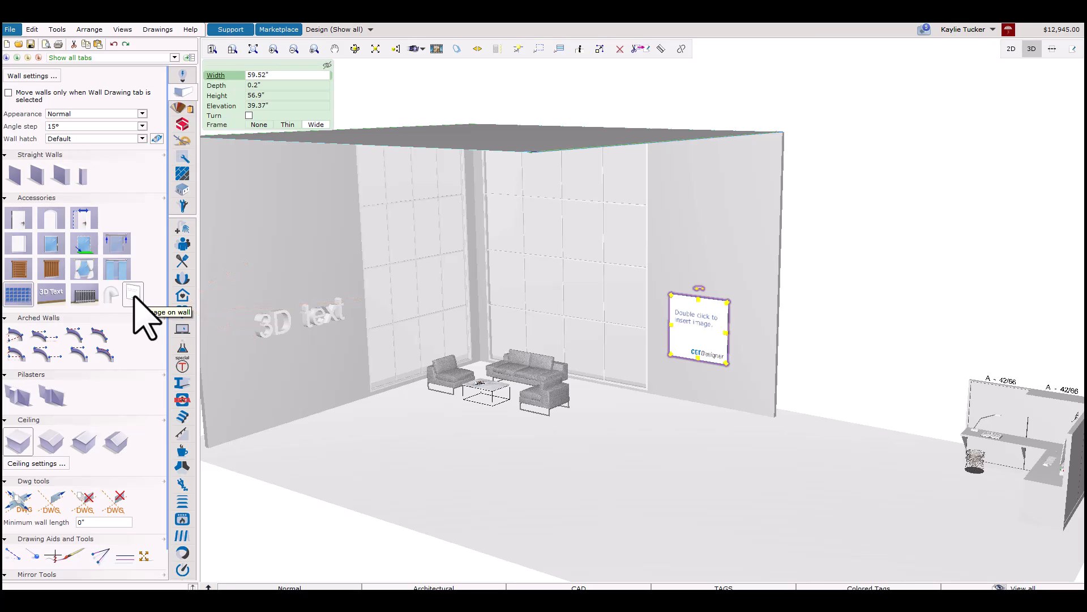
{"action": "scroll", "coordinate": [705, 322], "scroll_direction": "up", "scroll_amount": 3}
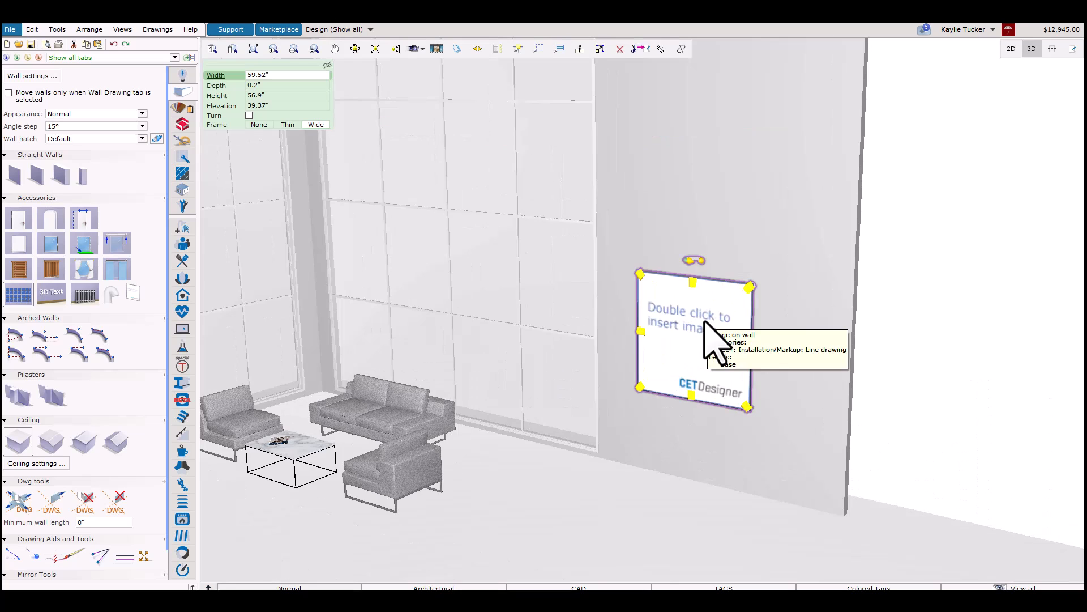
{"action": "scroll", "coordinate": [706, 322], "scroll_direction": "up", "scroll_amount": 2}
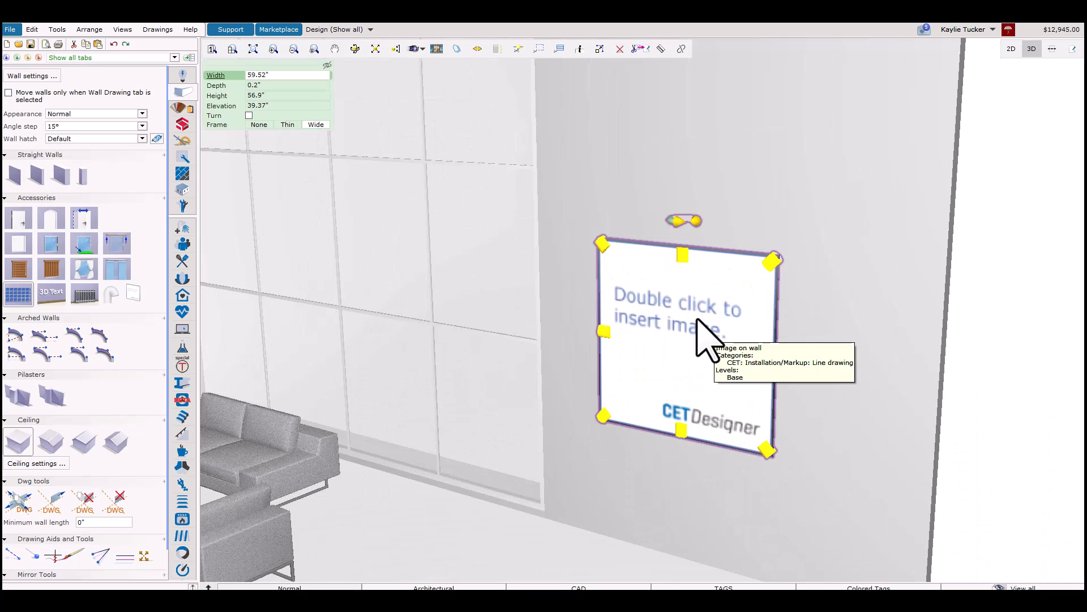
{"action": "double_click", "coordinate": [698, 322]}
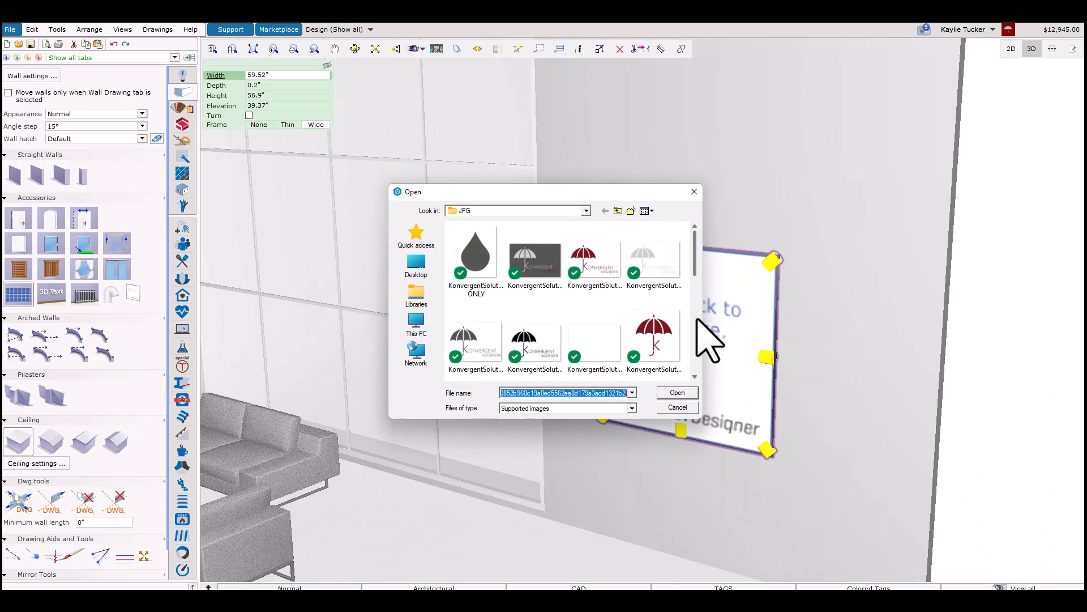
{"action": "scroll", "coordinate": [653, 317], "scroll_direction": "down", "scroll_amount": 3}
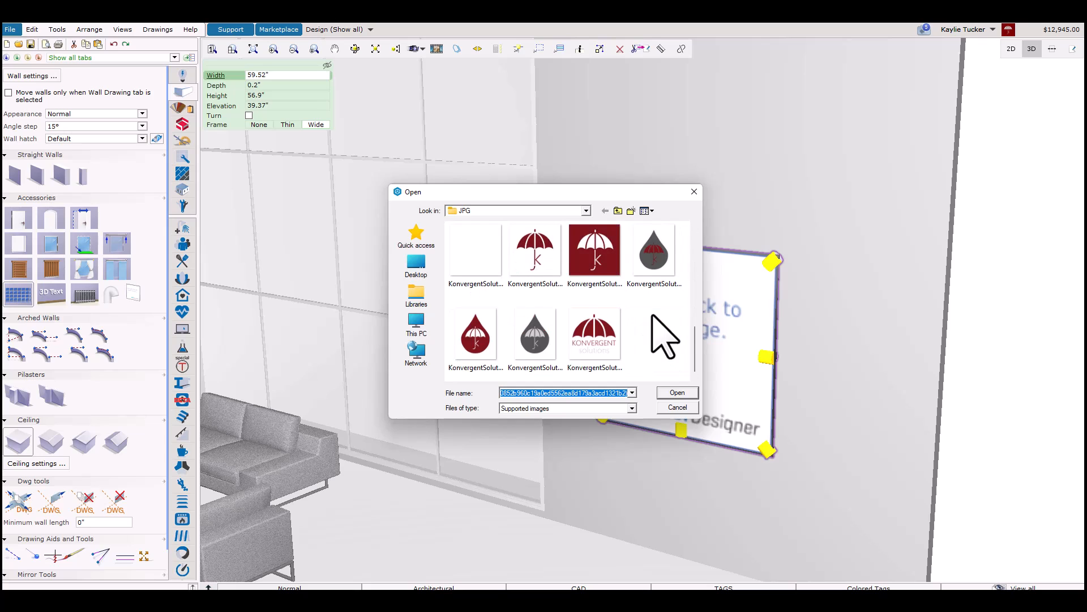
{"action": "left_click", "coordinate": [605, 320]}
{"action": "left_click", "coordinate": [675, 394]}
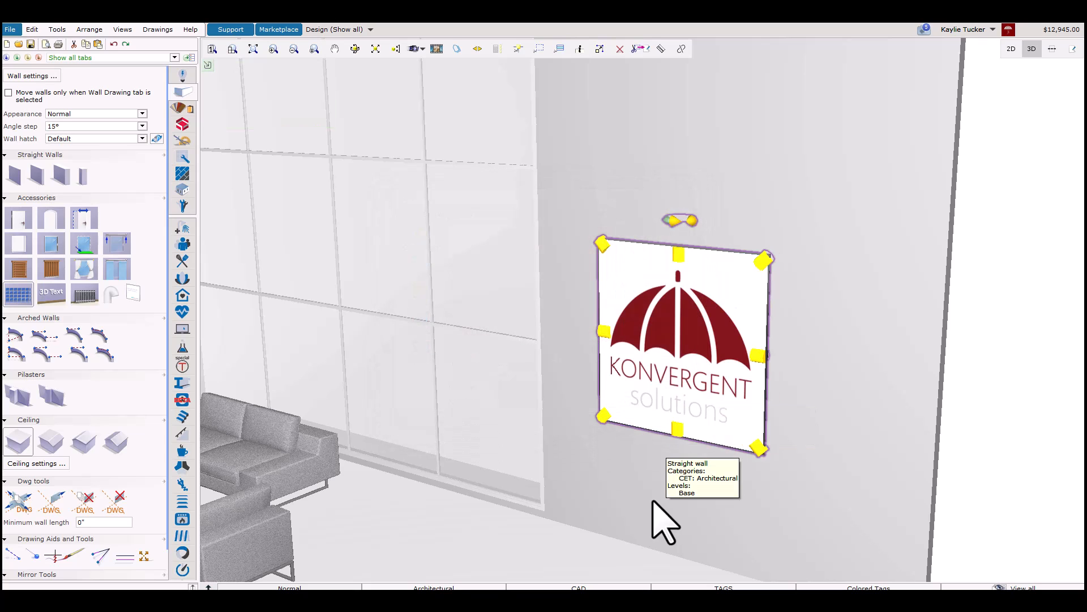
- Give the logo image on the wall a wide frame and make it slightly smaller
{"action": "left_click", "coordinate": [660, 478]}
{"action": "left_click", "coordinate": [670, 395]}
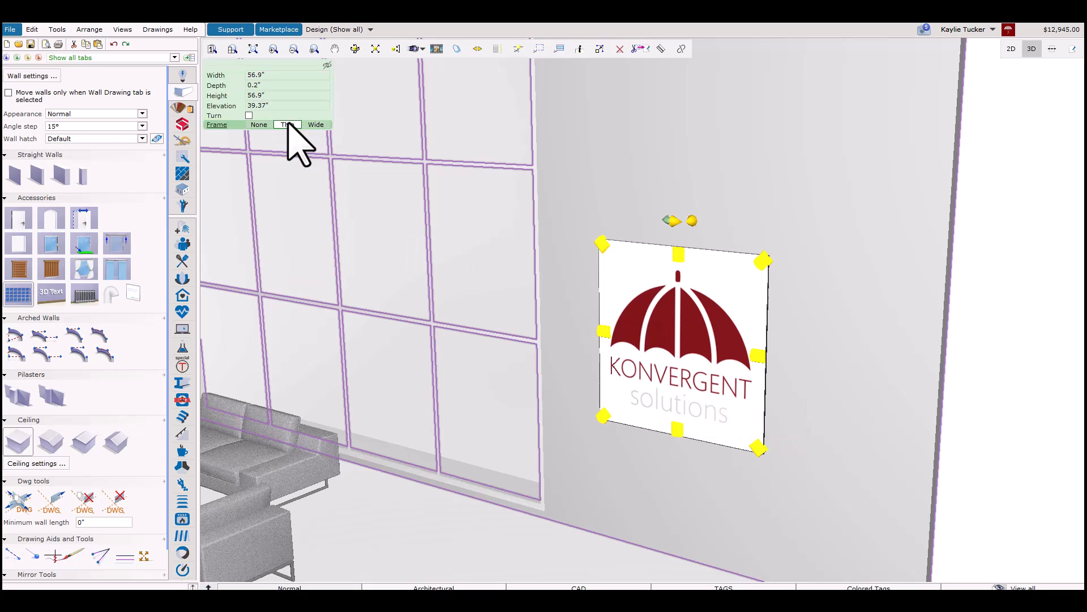
{"action": "left_click", "coordinate": [312, 125]}
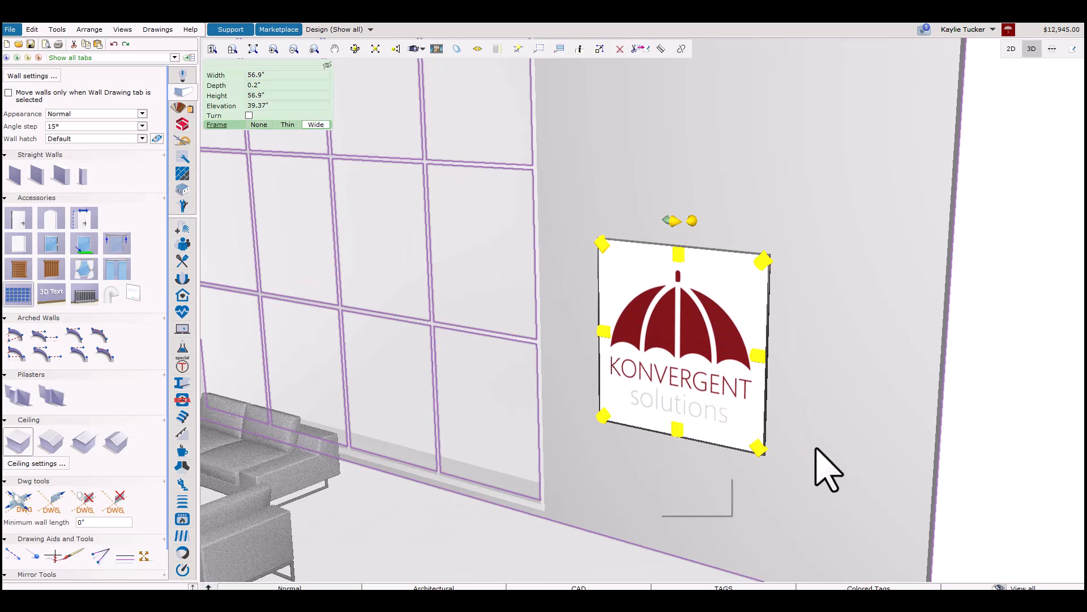
{"action": "mouse_move", "coordinate": [757, 450]}
{"action": "left_mouse_down"}
{"action": "mouse_move", "coordinate": [721, 418]}
{"action": "mouse_move", "coordinate": [745, 434]}
{"action": "left_mouse_up"}
{"action": "left_click", "coordinate": [660, 473]}
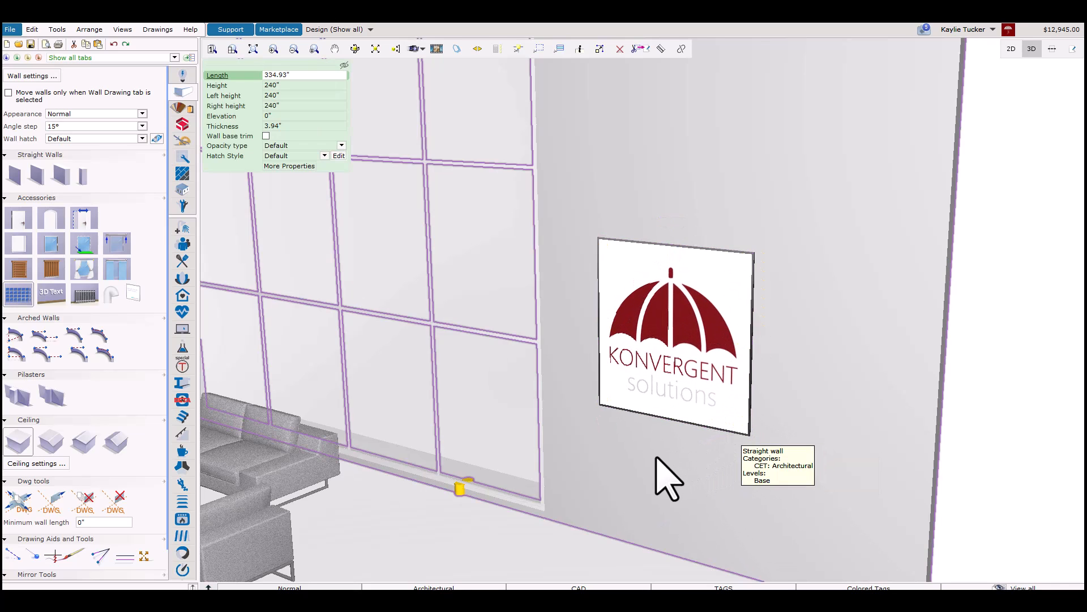
- Change the font of the 3D text on the other wall to Century Gothic
{"action": "scroll", "coordinate": [661, 474], "scroll_direction": "down", "scroll_amount": 5}
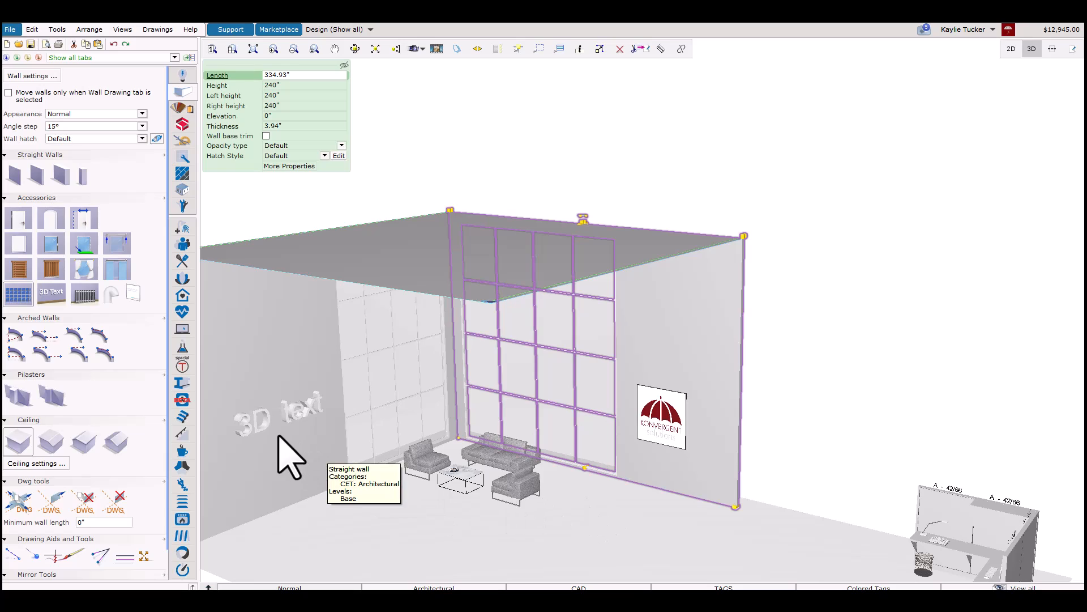
{"action": "scroll", "coordinate": [252, 451], "scroll_direction": "up", "scroll_amount": 3}
{"action": "right_click_drag", "start_coordinate": [262, 471], "coordinate": [317, 418]}
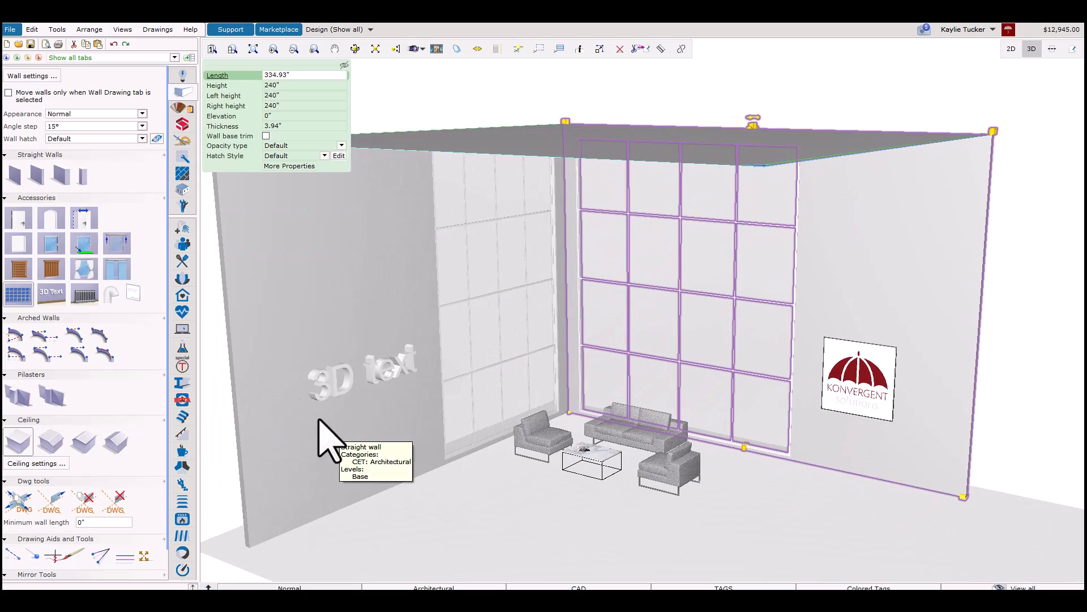
{"action": "scroll", "coordinate": [318, 418], "scroll_direction": "up", "scroll_amount": 4}
{"action": "middle_click_drag", "start_coordinate": [468, 462], "coordinate": [444, 464]}
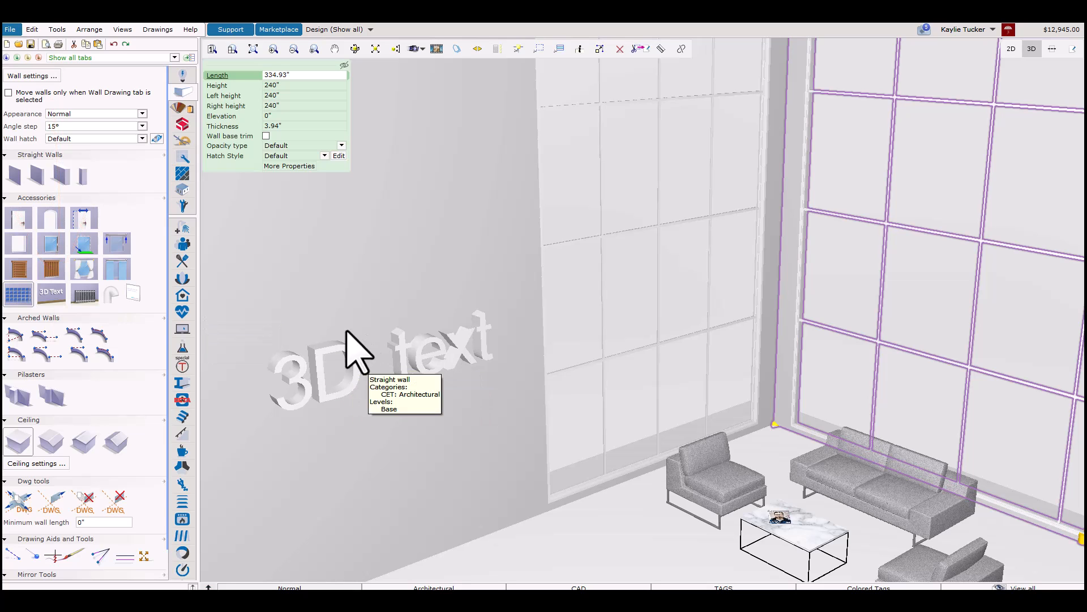
{"action": "left_click", "coordinate": [400, 358]}
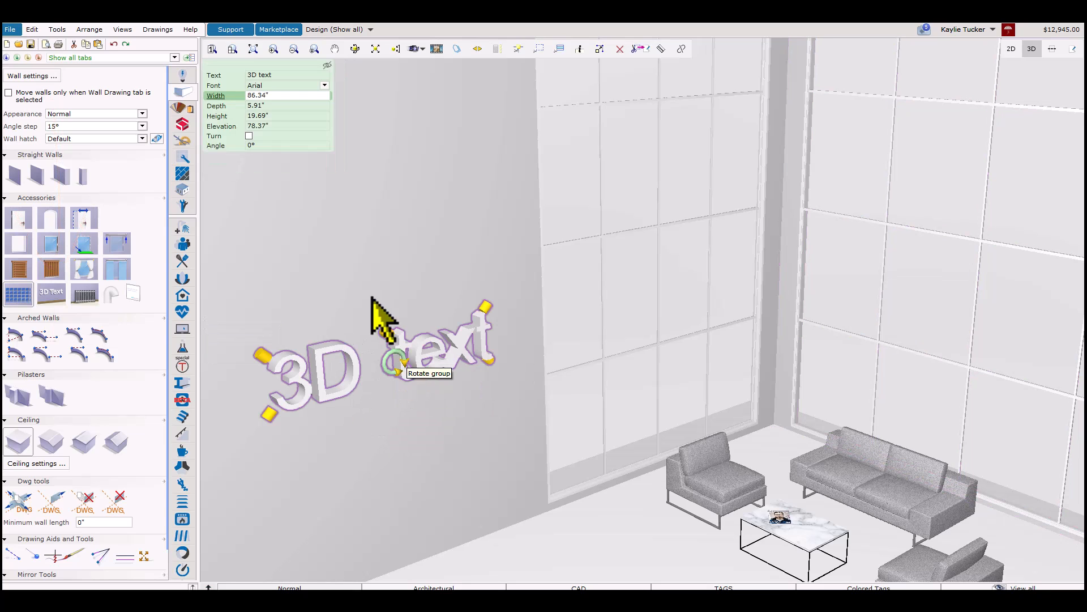
{"action": "left_click", "coordinate": [325, 85]}
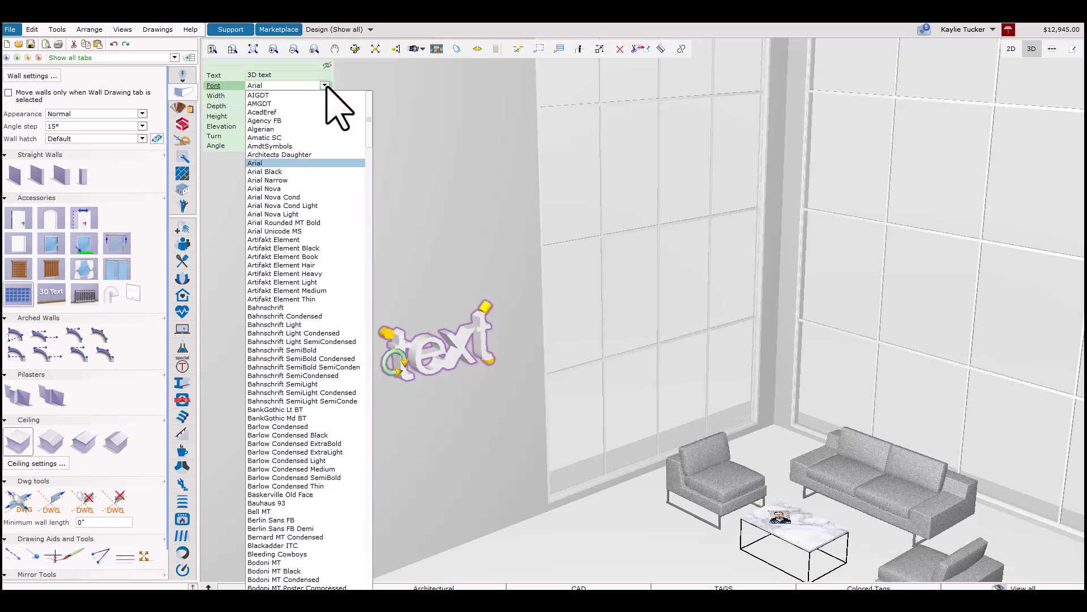
{"action": "scroll", "coordinate": [323, 340], "scroll_direction": "down", "scroll_amount": 12}
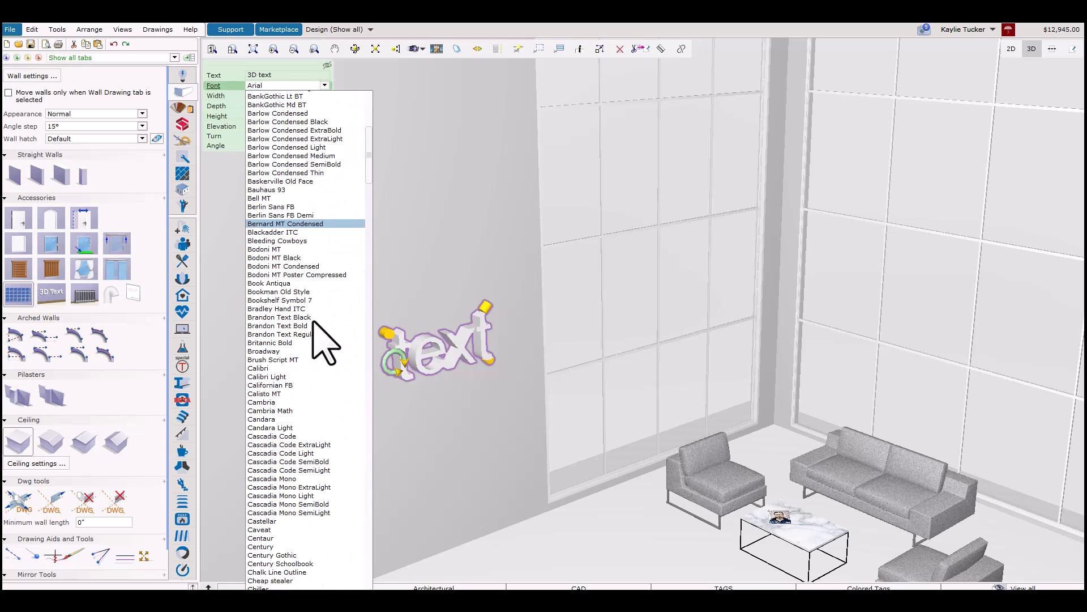
{"action": "left_click", "coordinate": [300, 555]}
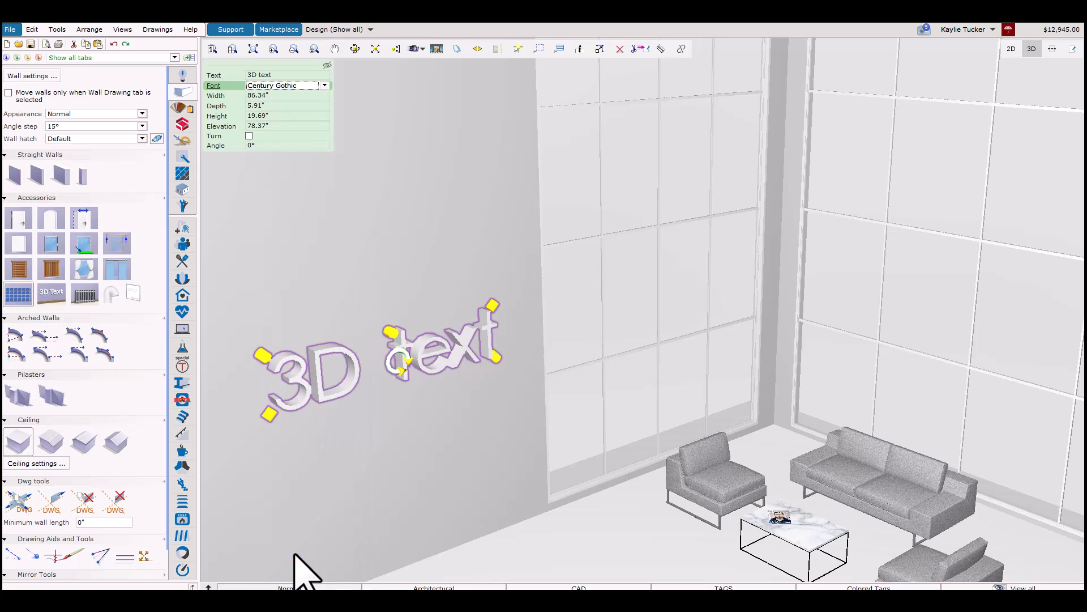
- Change the 3D text to "Konvergent Solutions" and scale it down to about 114" wide so it clears the window
{"action": "left_click", "coordinate": [275, 75]}
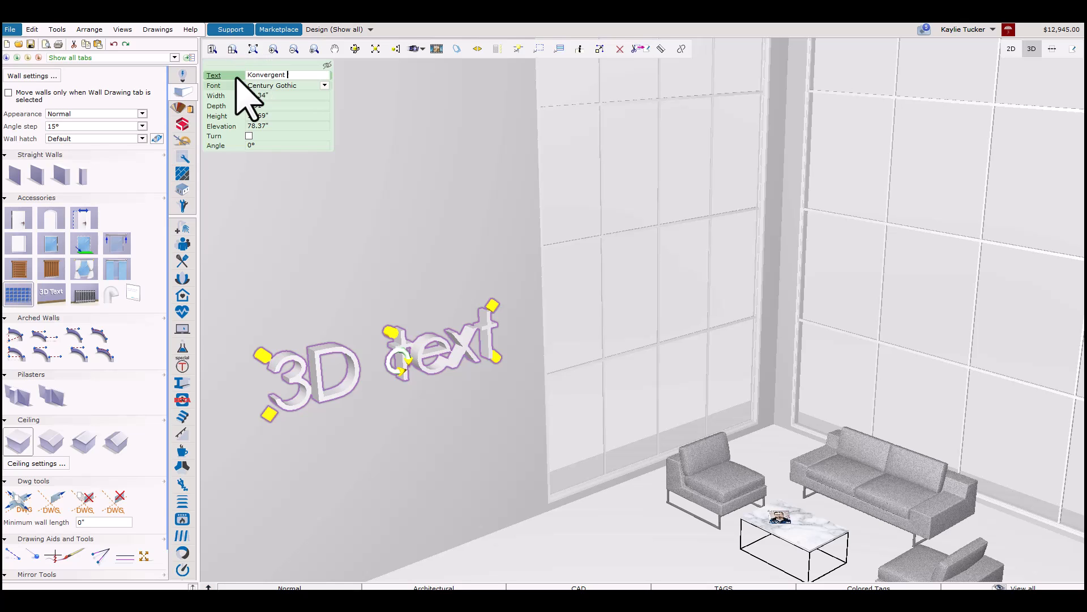
{"action": "left_click", "coordinate": [364, 313]}
{"action": "left_click", "coordinate": [410, 350]}
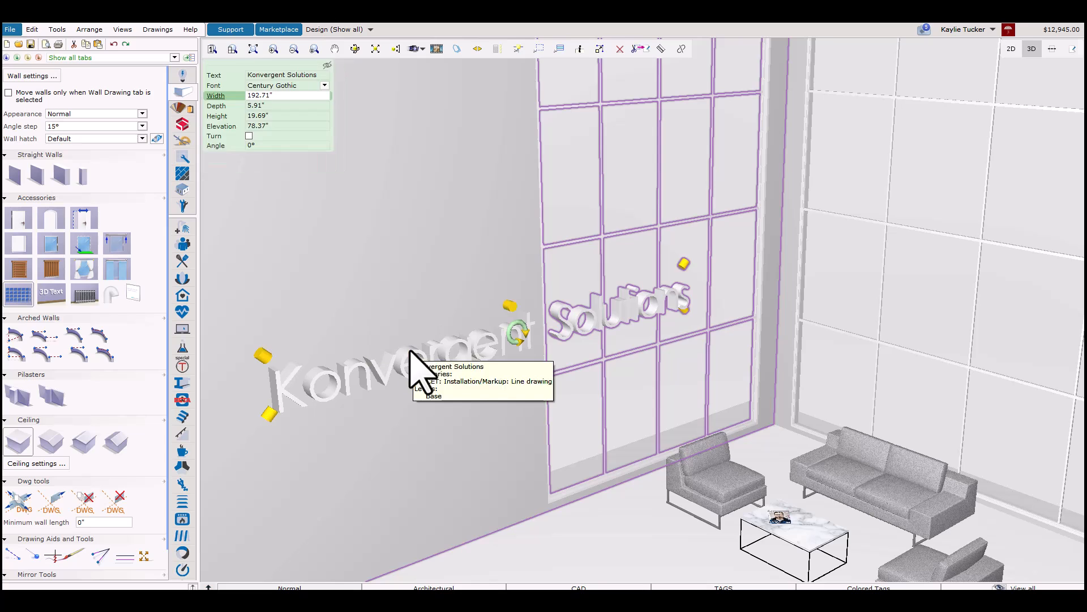
{"action": "left_click_drag", "start_coordinate": [411, 350], "coordinate": [195, 371]}
{"action": "scroll", "coordinate": [391, 368], "scroll_direction": "down", "scroll_amount": 3}
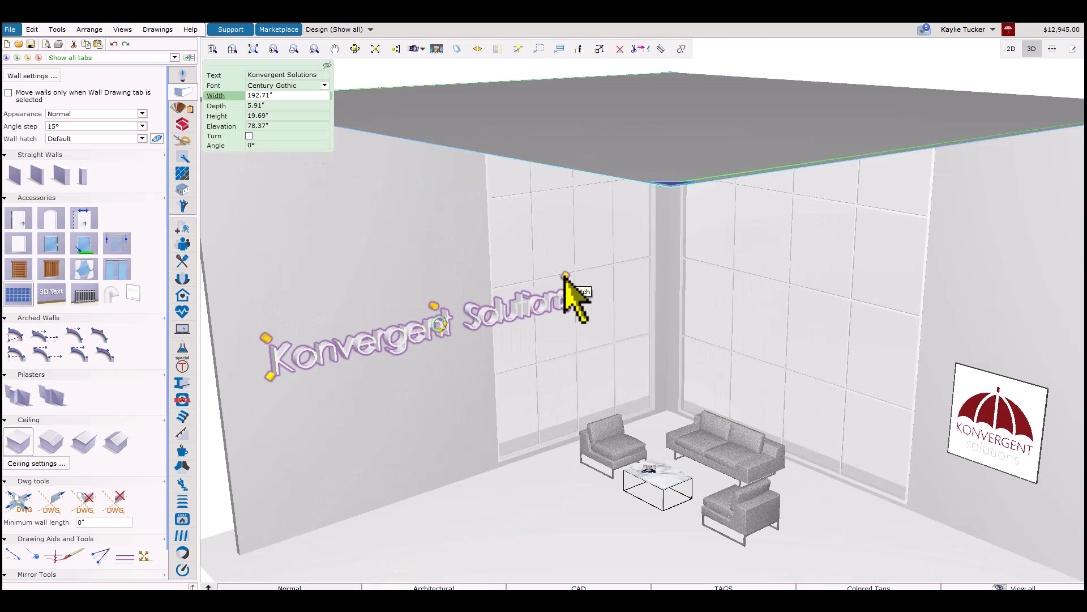
{"action": "left_click_drag", "start_coordinate": [565, 276], "coordinate": [475, 328]}
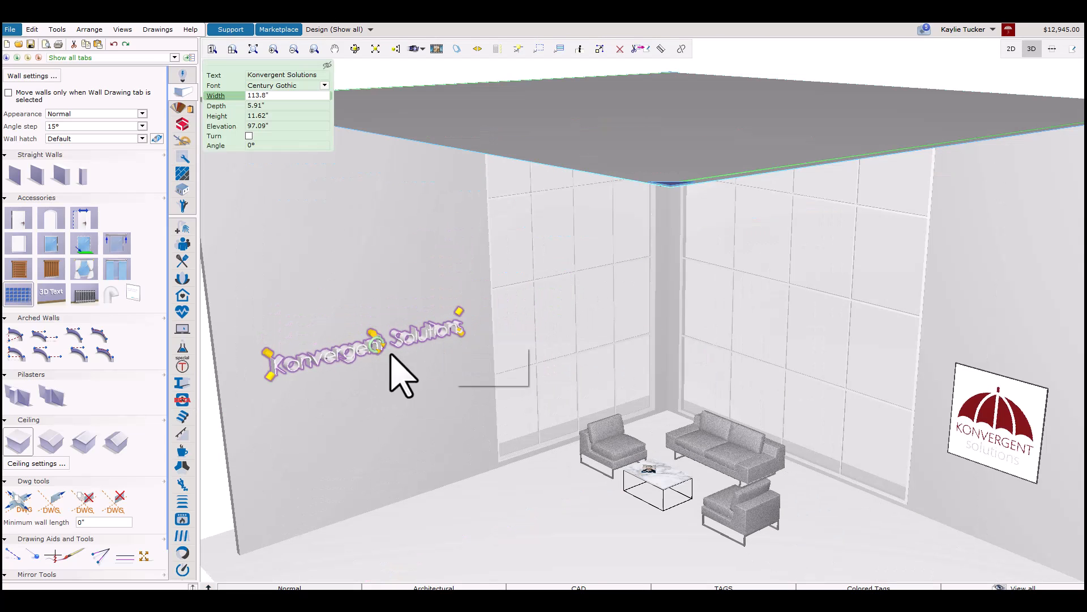
- Set the depth of the "Konvergent Solutions" 3D text to 3"
{"action": "scroll", "coordinate": [340, 401], "scroll_direction": "up", "scroll_amount": 5}
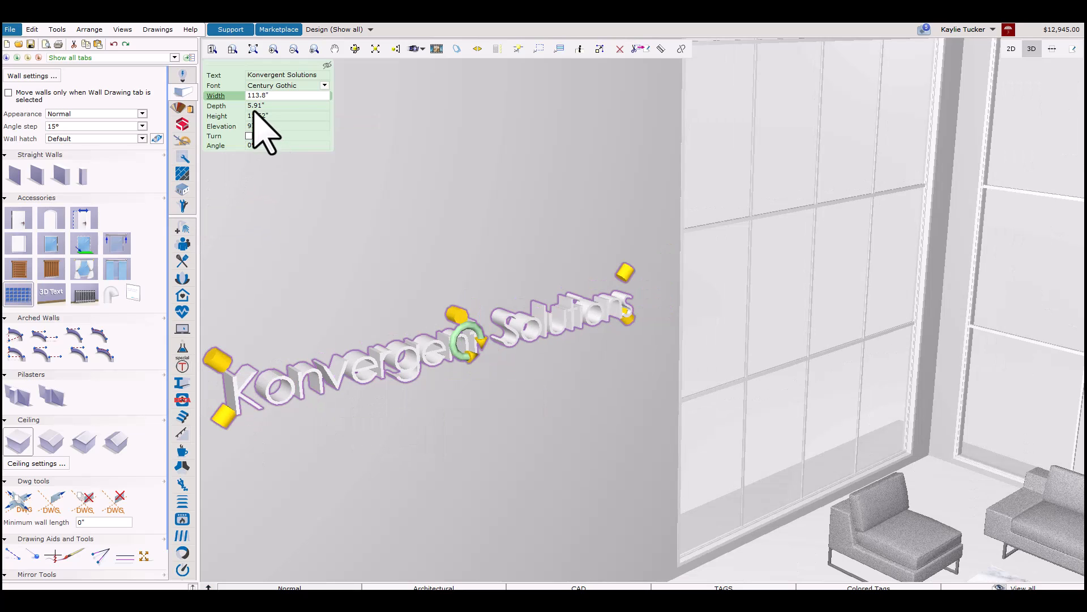
{"action": "left_click", "coordinate": [276, 106]}
{"action": "left_click_drag", "start_coordinate": [276, 110], "coordinate": [233, 106]}
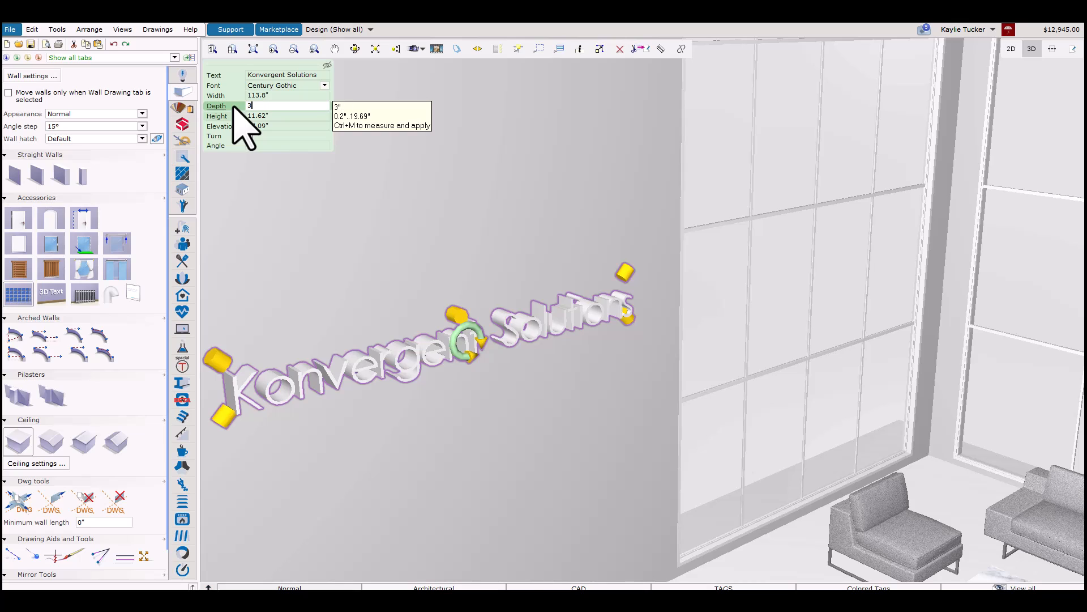
{"action": "key", "text": "Return"}
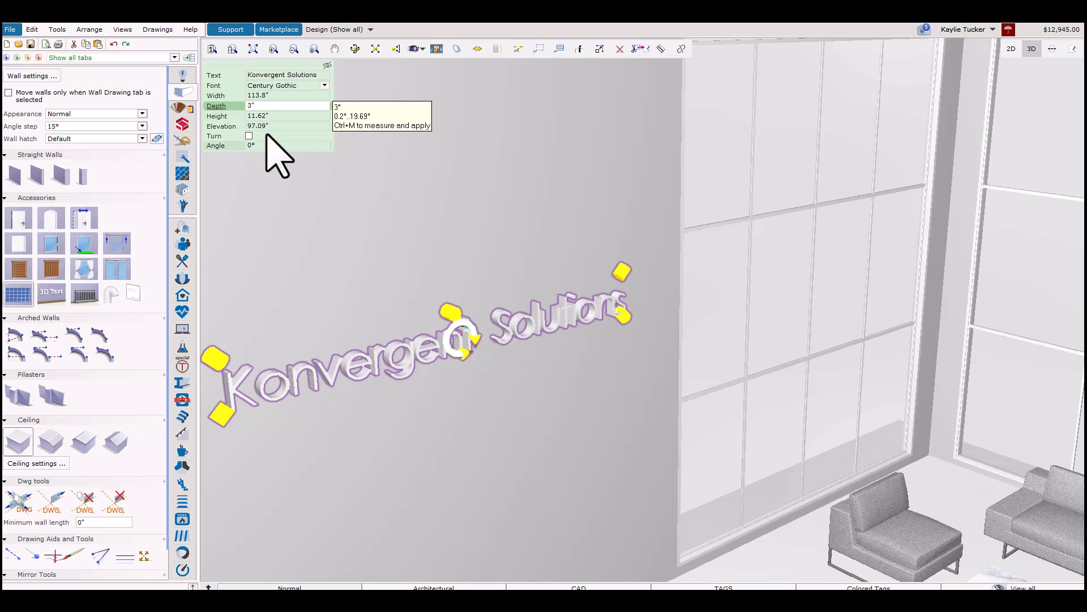
- Bring up the Material Explorer and place it clear of the start of the 3D wall text
{"action": "left_click", "coordinate": [180, 109]}
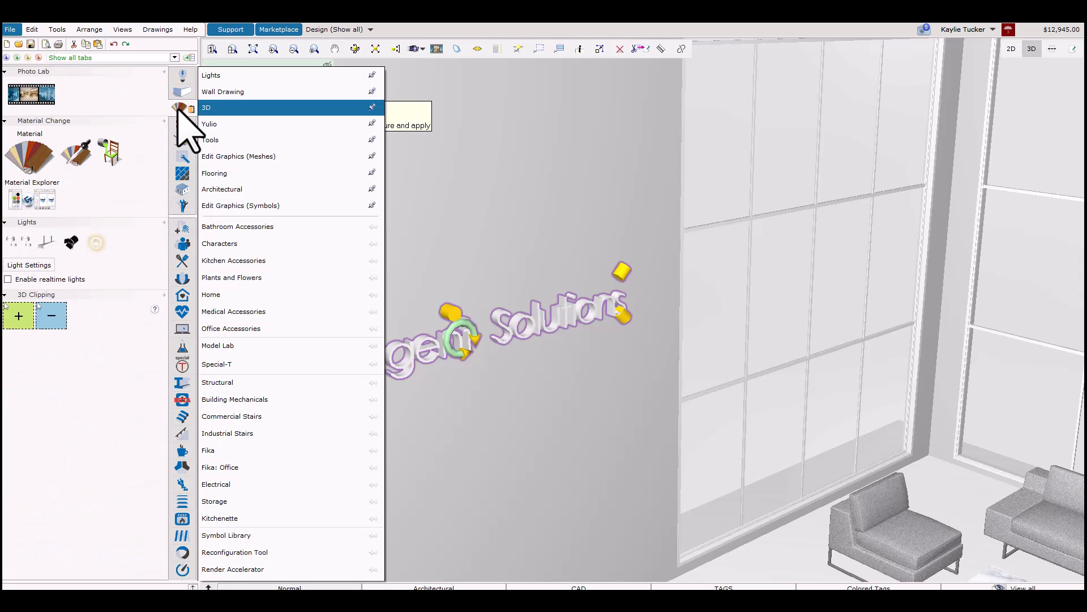
{"action": "left_click", "coordinate": [39, 200]}
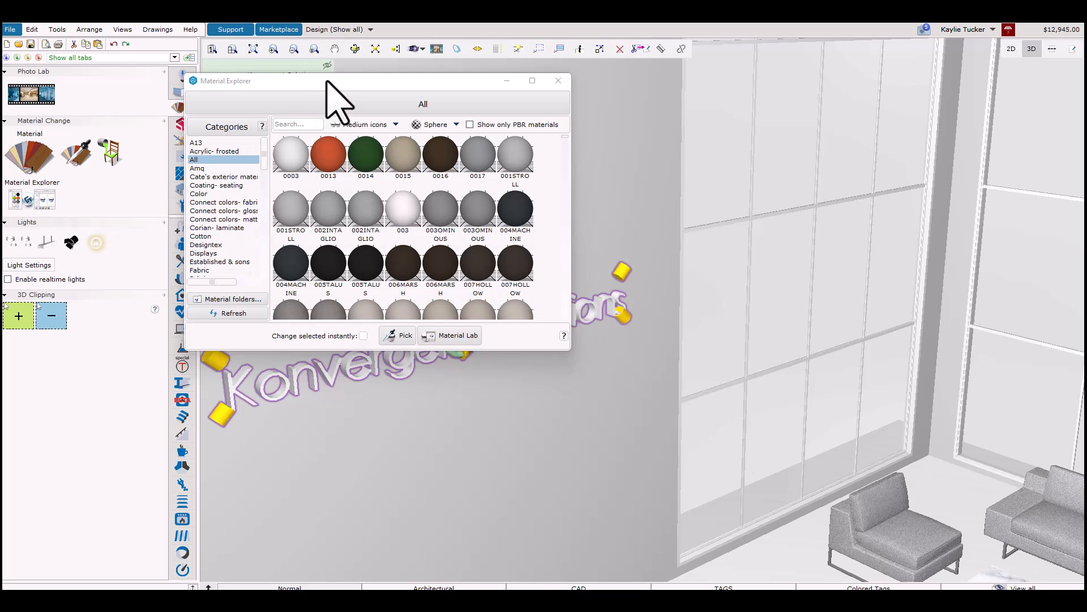
{"action": "left_click_drag", "start_coordinate": [328, 81], "coordinate": [697, 137]}
- Apply material 6676 from the Wood category to the "Konvergent Solutions" 3D text
{"action": "left_click_drag", "start_coordinate": [632, 215], "coordinate": [637, 324]}
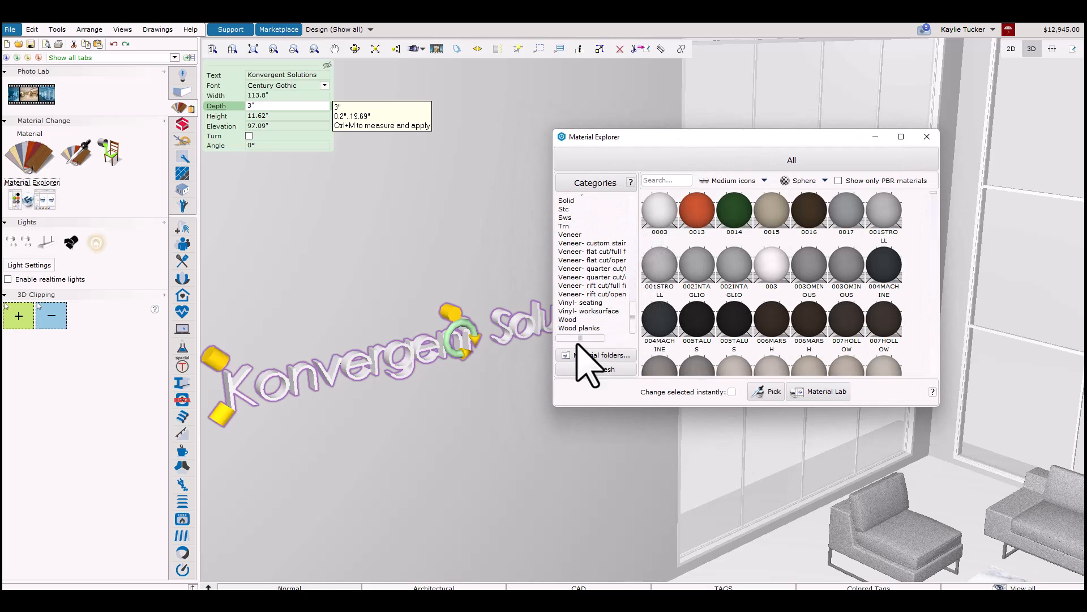
{"action": "left_click", "coordinate": [570, 319]}
{"action": "left_click_drag", "start_coordinate": [697, 306], "coordinate": [537, 339]}
- Apply the striped material 9260 from the Metal- polished category to the "Konvergent Solutions" 3D text
{"action": "scroll", "coordinate": [623, 259], "scroll_direction": "up", "scroll_amount": 4}
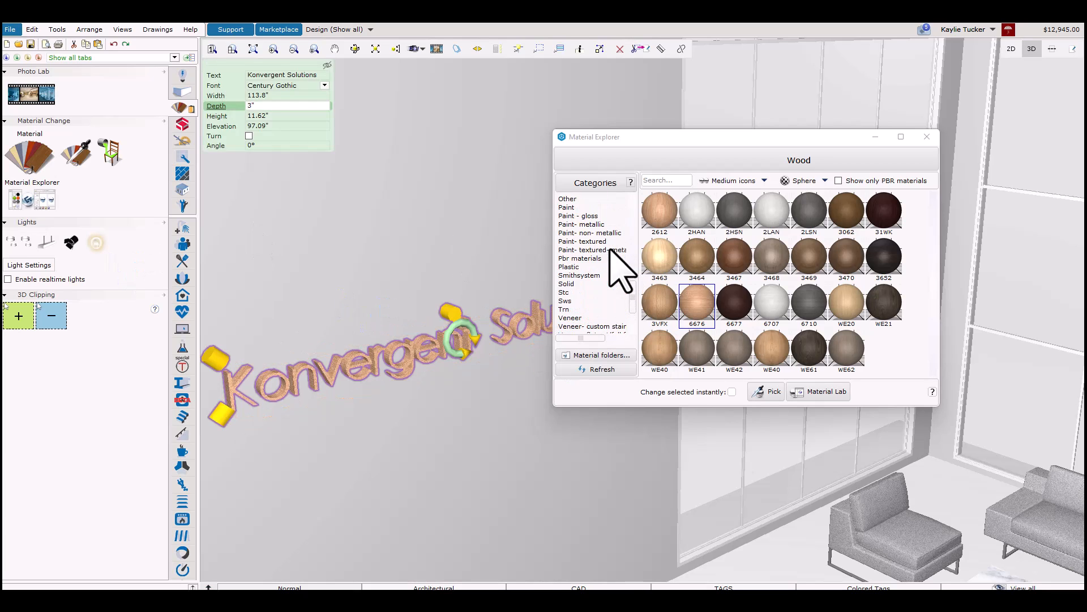
{"action": "scroll", "coordinate": [622, 271], "scroll_direction": "up", "scroll_amount": 3}
{"action": "left_click", "coordinate": [568, 225]}
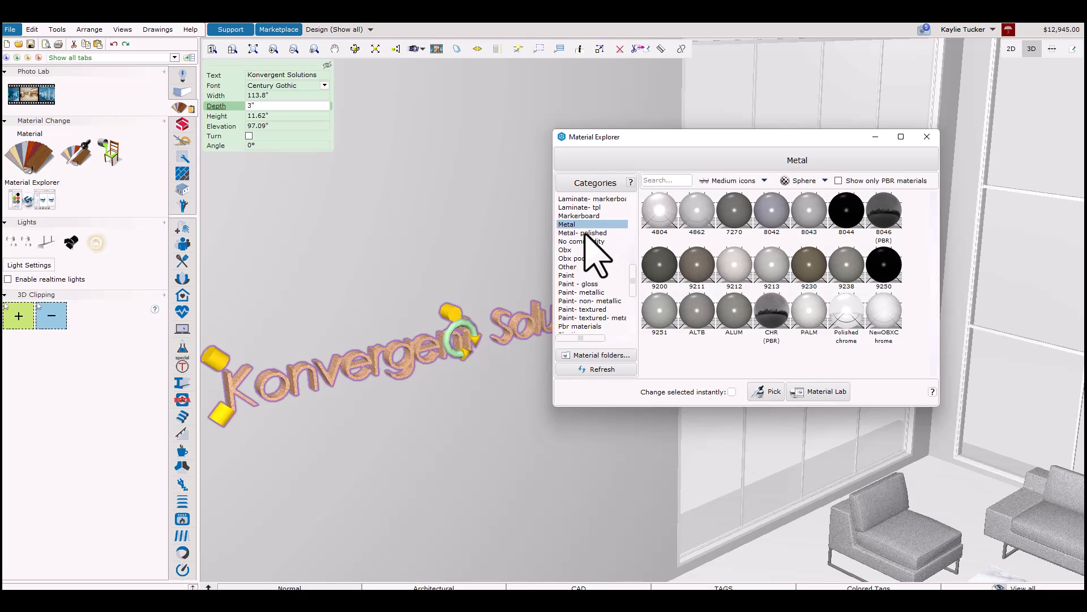
{"action": "left_click", "coordinate": [586, 233]}
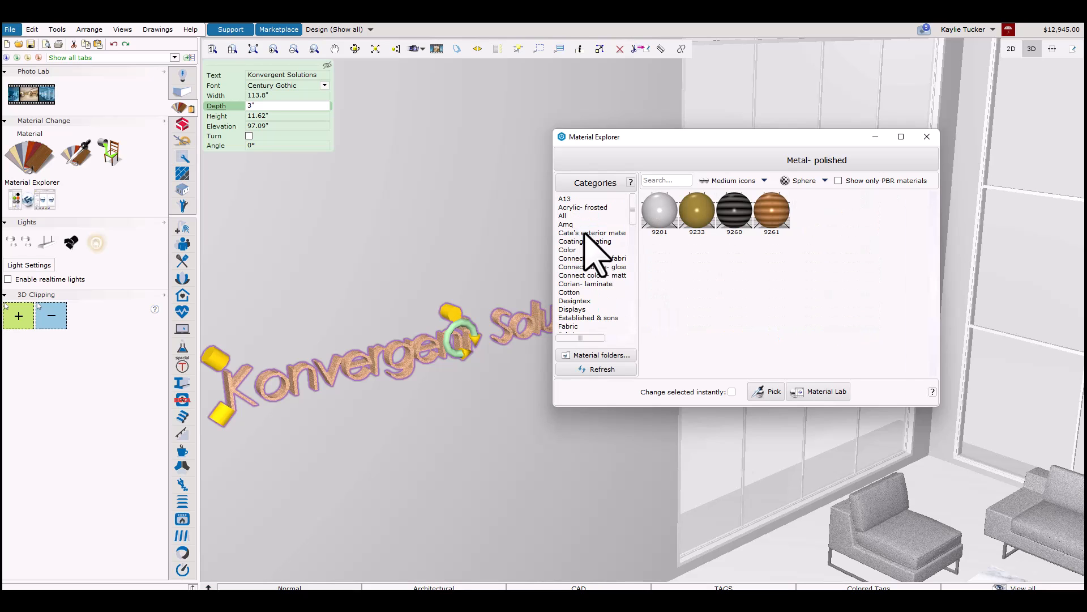
{"action": "left_click", "coordinate": [735, 211]}
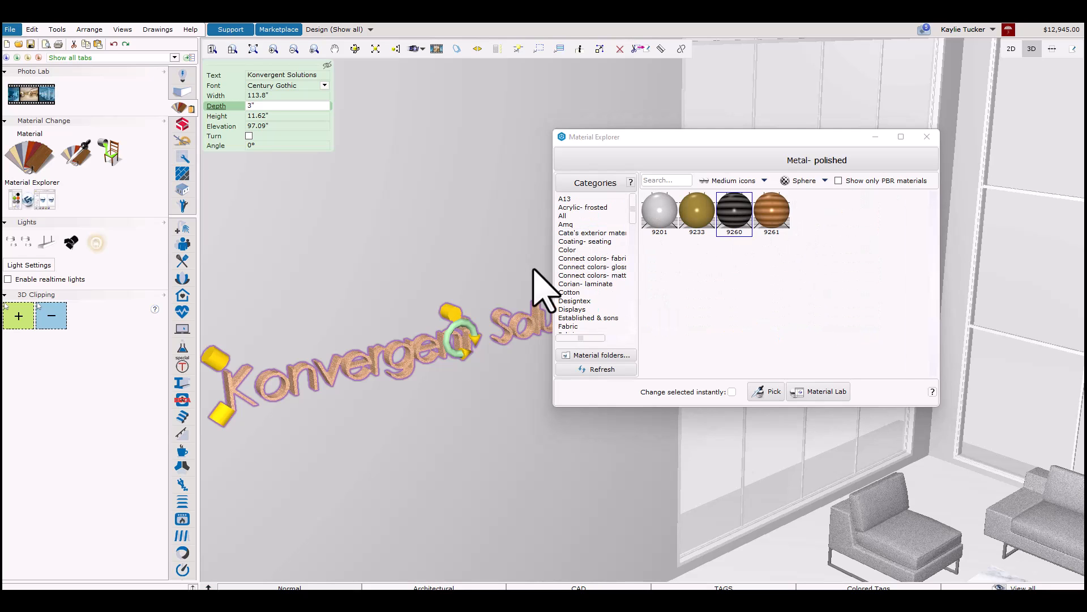
{"action": "left_click", "coordinate": [419, 403]}
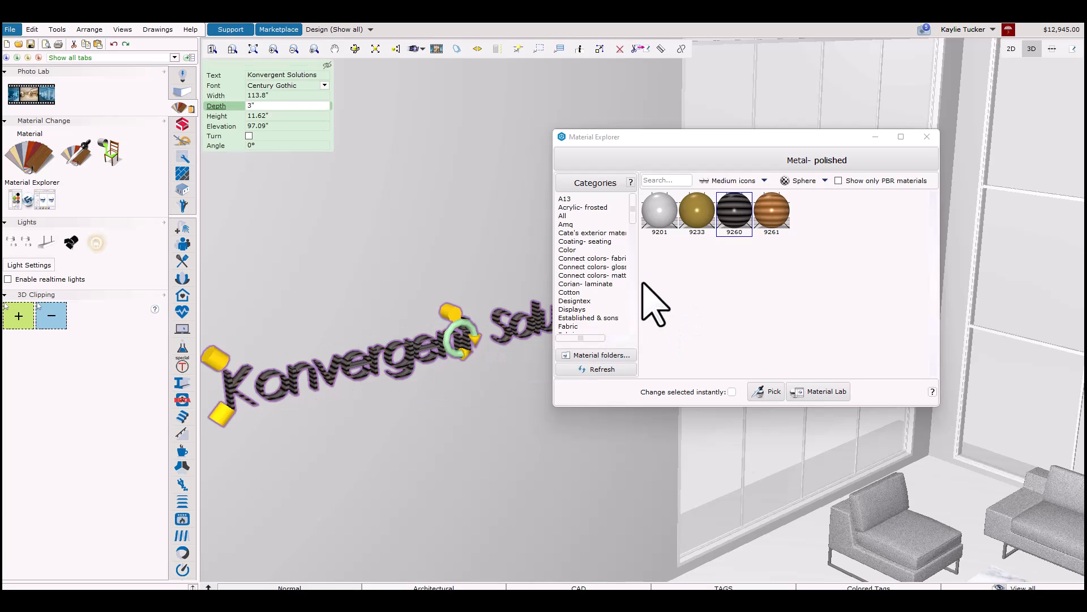
- Apply mesh material VERUS_TRILEXBACK_98 to the "Konvergent Solutions" 3D text and close the Material Explorer
{"action": "scroll", "coordinate": [607, 272], "scroll_direction": "down", "scroll_amount": 5}
{"action": "scroll", "coordinate": [594, 259], "scroll_direction": "down", "scroll_amount": 4}
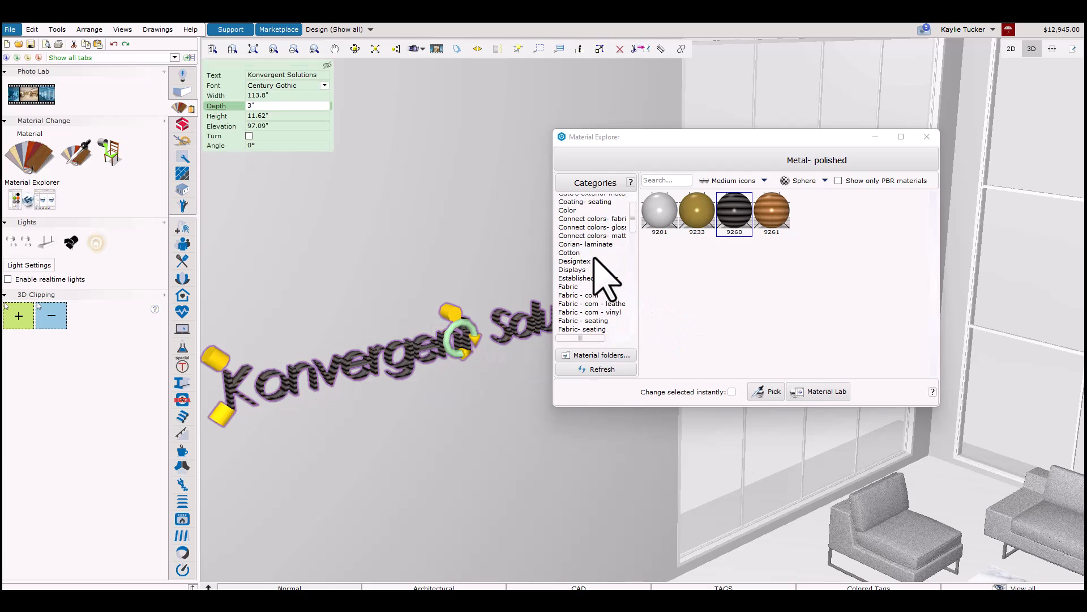
{"action": "scroll", "coordinate": [595, 259], "scroll_direction": "down", "scroll_amount": 3}
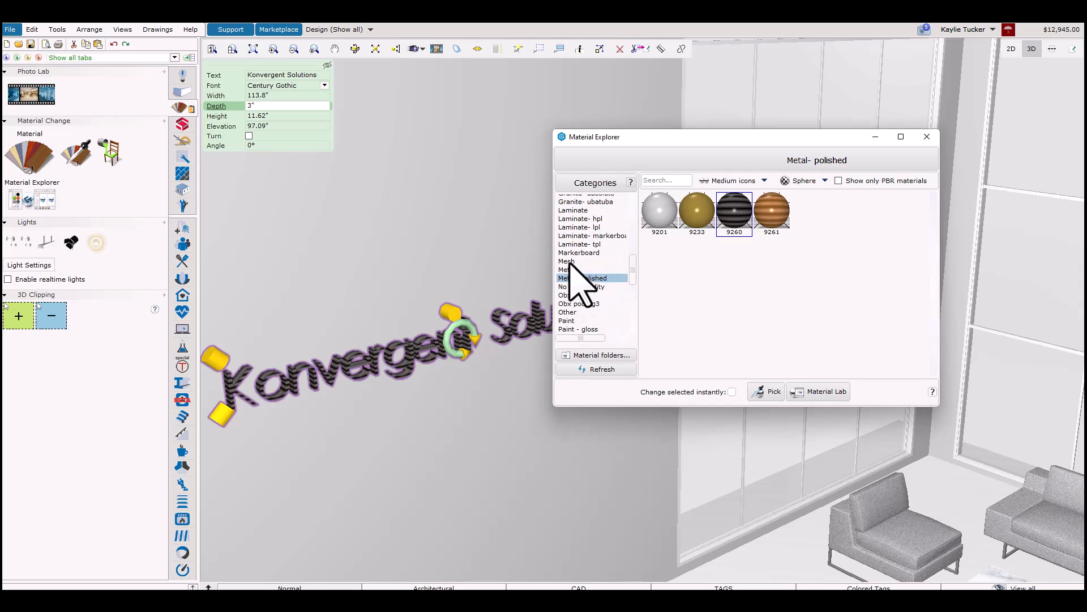
{"action": "left_click", "coordinate": [569, 260]}
{"action": "left_click_drag", "start_coordinate": [668, 204], "coordinate": [435, 352]}
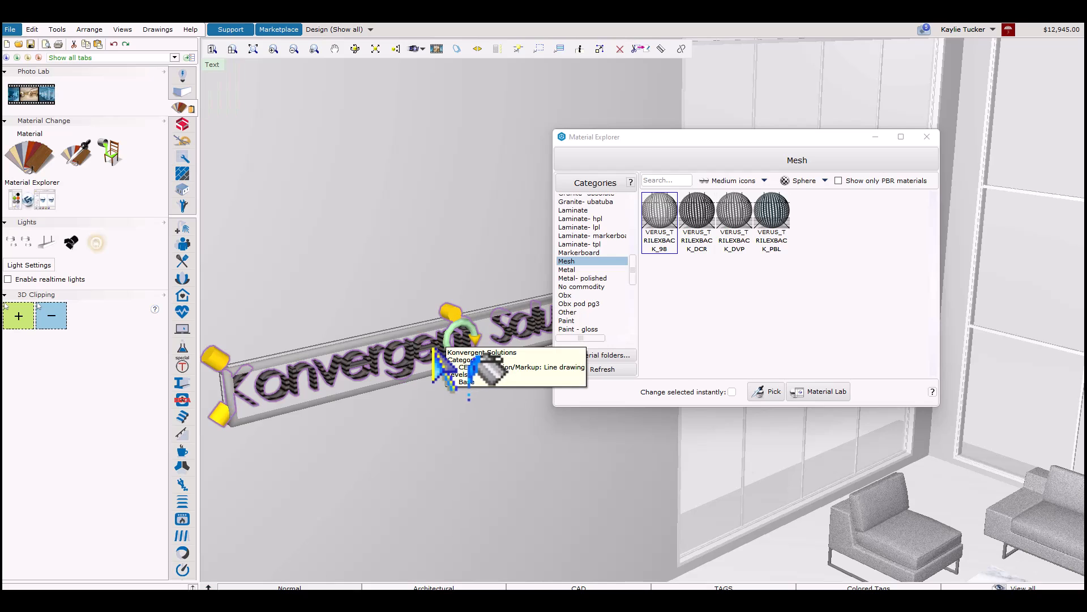
{"action": "left_click", "coordinate": [433, 350]}
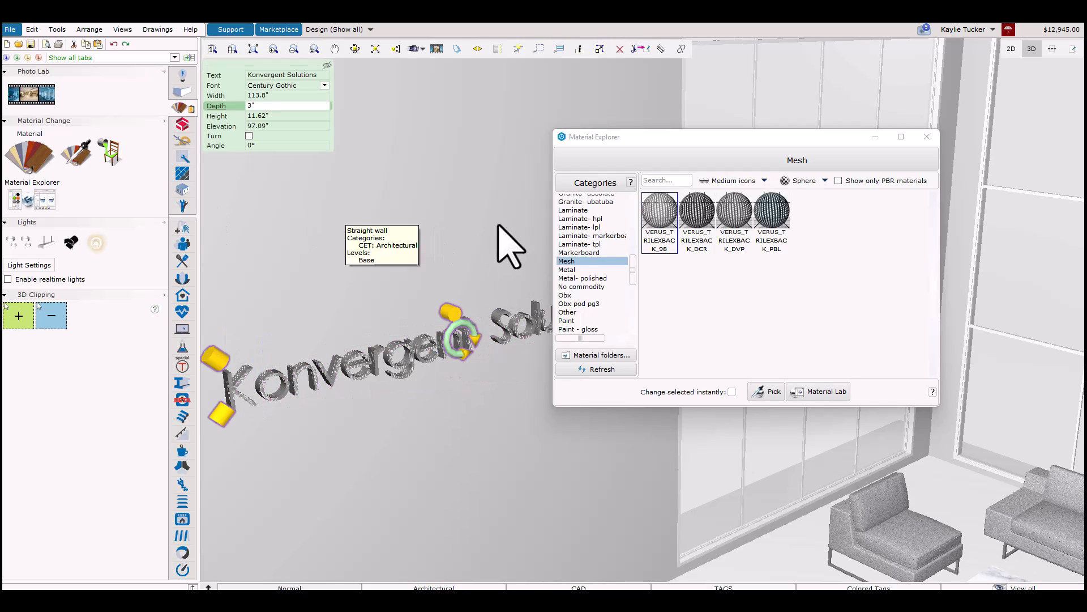
{"action": "left_click", "coordinate": [928, 136]}
- Show the lounge seating area and find the magazine among the decorative items of the Office Accessories catalogue
{"action": "scroll", "coordinate": [591, 252], "scroll_direction": "down", "scroll_amount": 5}
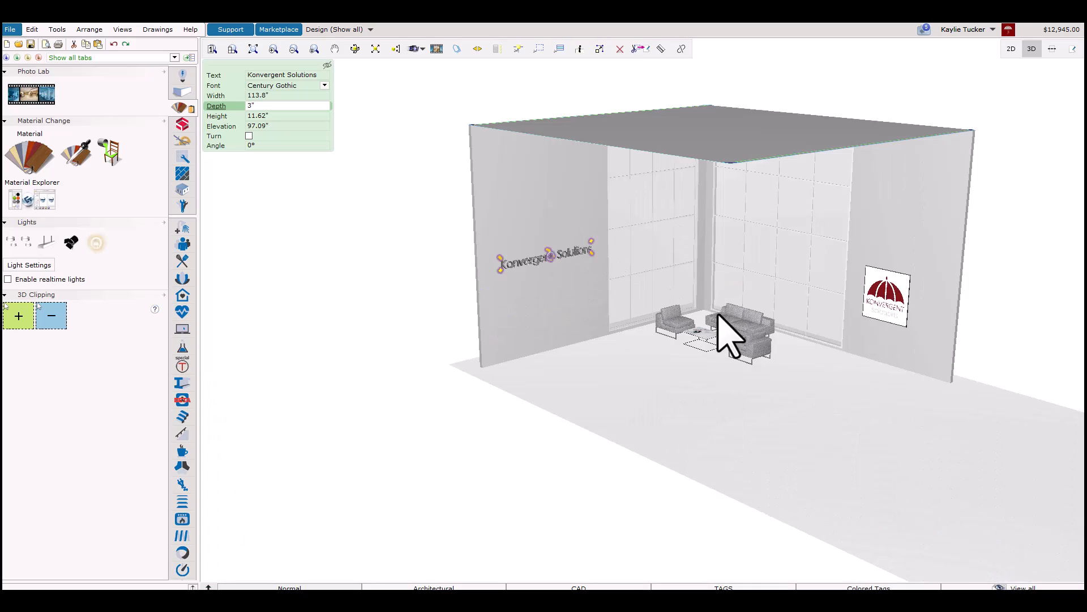
{"action": "scroll", "coordinate": [716, 313], "scroll_direction": "up", "scroll_amount": 6}
{"action": "middle_click_drag", "start_coordinate": [677, 304], "coordinate": [716, 359]}
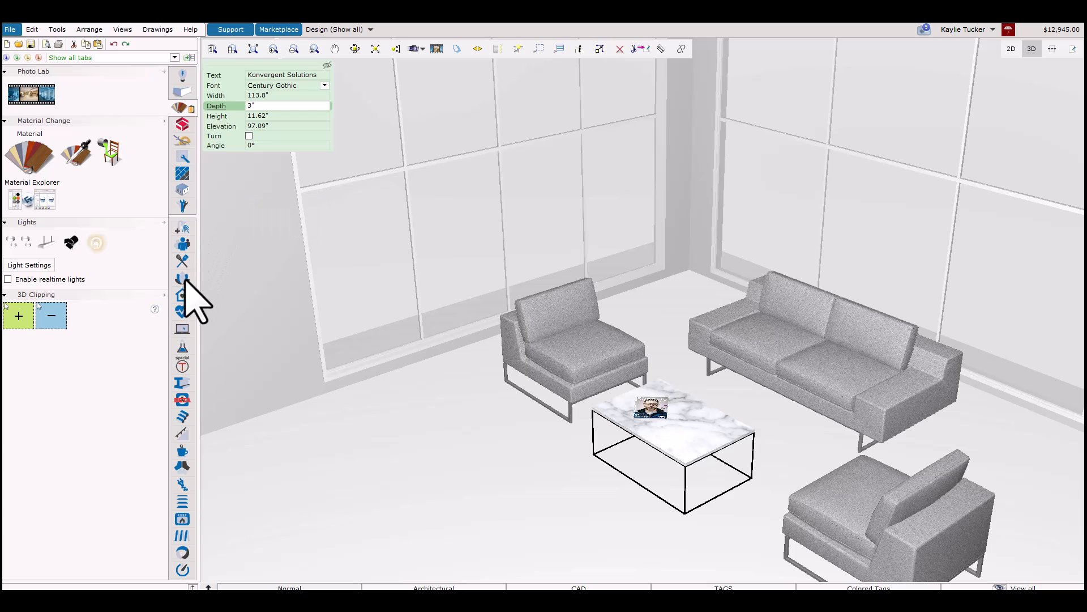
{"action": "left_click", "coordinate": [182, 328]}
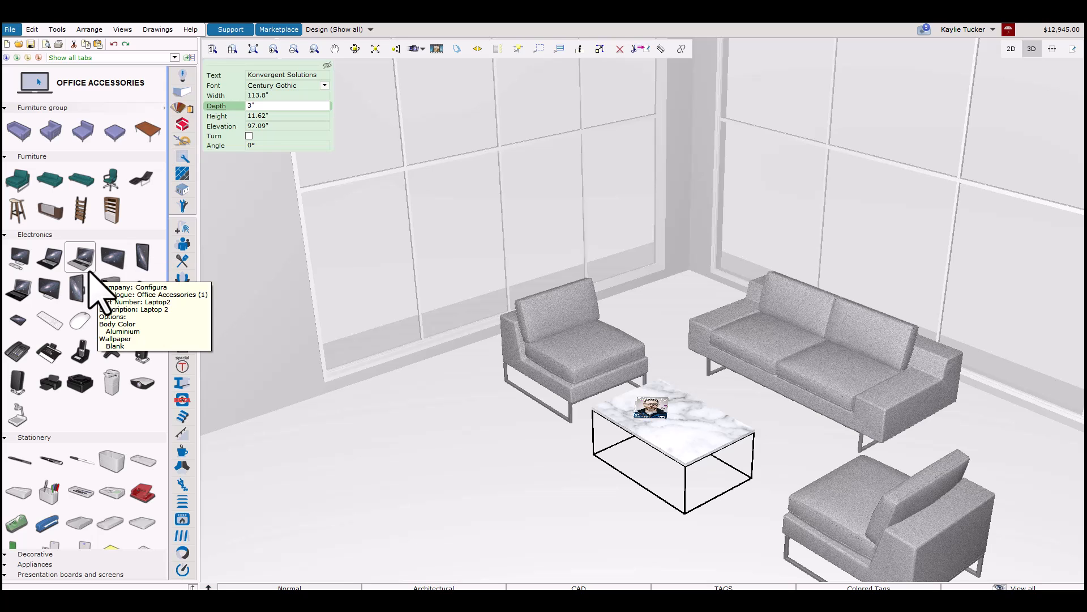
{"action": "scroll", "coordinate": [99, 306], "scroll_direction": "down", "scroll_amount": 10}
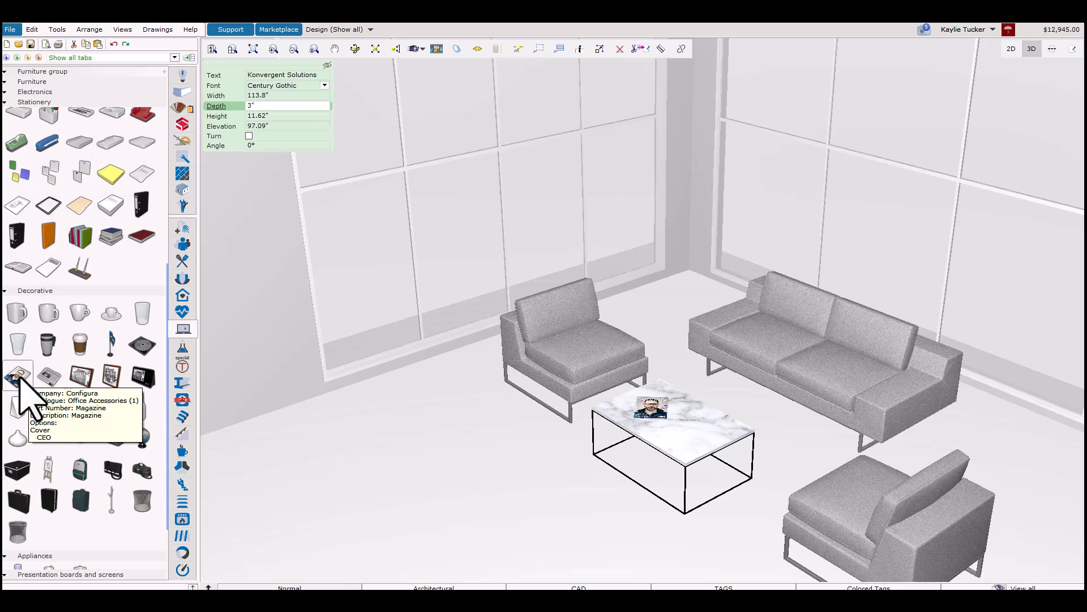
- Replace the cover of the magazine on the coffee table with a red Konvergent Solutions umbrella logo image
{"action": "scroll", "coordinate": [660, 444], "scroll_direction": "up", "scroll_amount": 3}
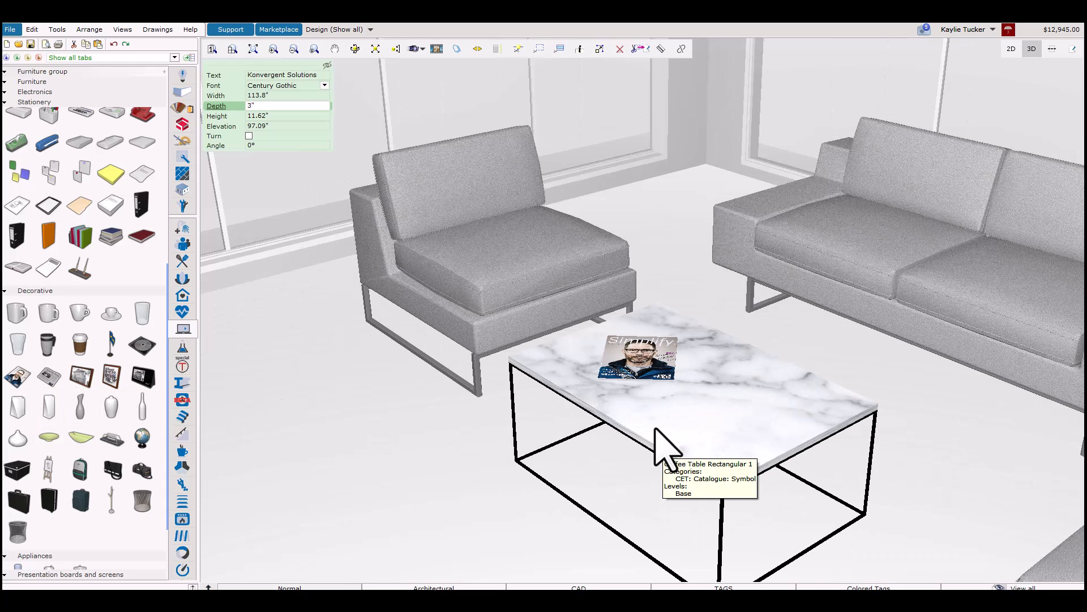
{"action": "left_click", "coordinate": [638, 351]}
{"action": "double_click", "coordinate": [638, 351]}
{"action": "scroll", "coordinate": [619, 324], "scroll_direction": "down", "scroll_amount": 3}
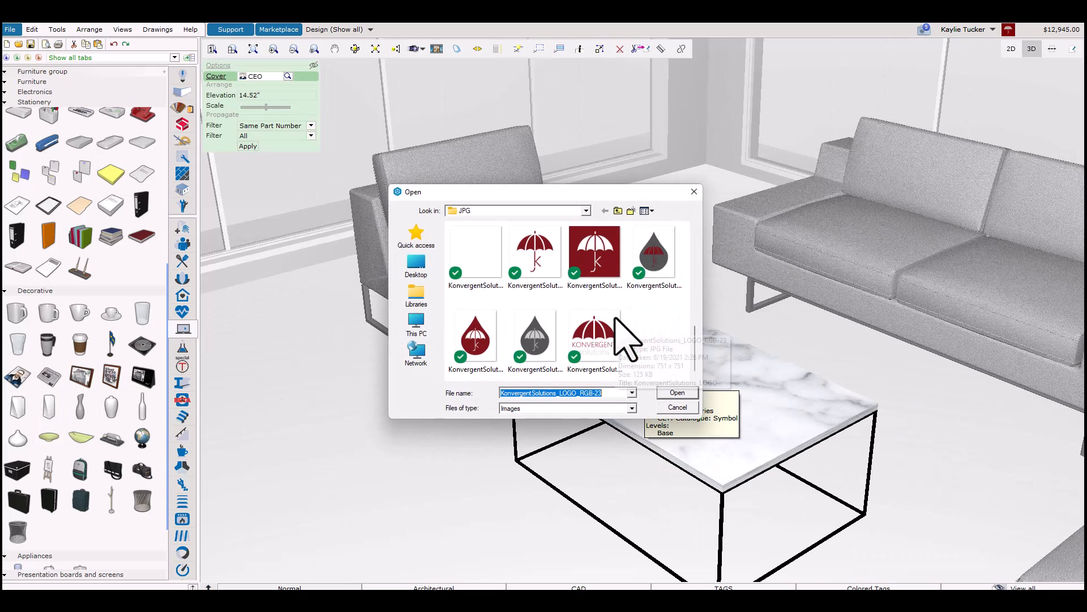
{"action": "left_click", "coordinate": [675, 393]}
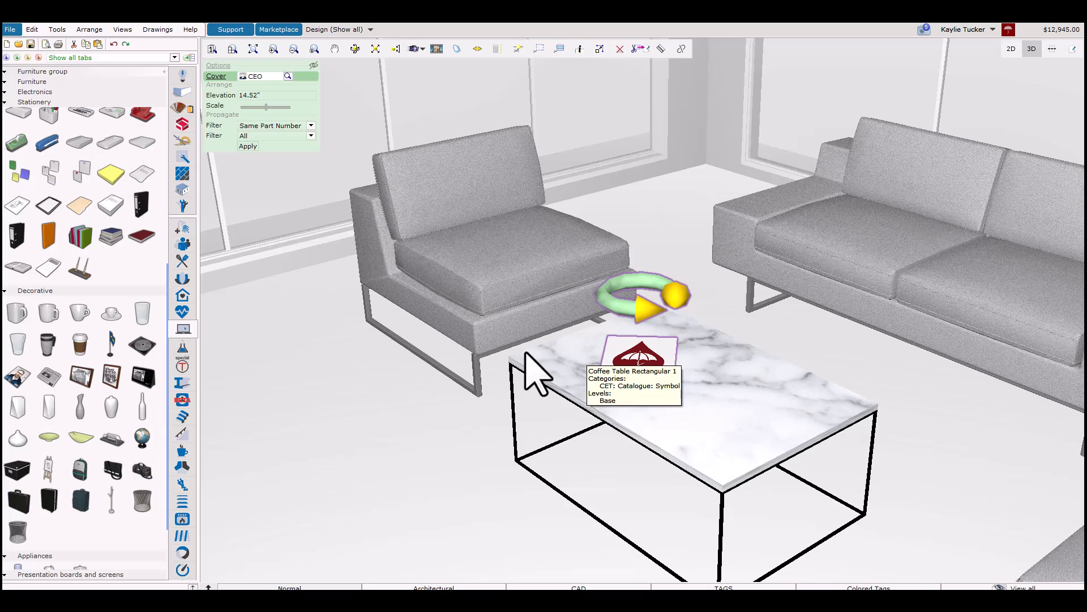
- Set the screen wallpaper of the workstation's all-in-one computer to the red Konvergent Solutions logo image with the company name
{"action": "scroll", "coordinate": [501, 376], "scroll_direction": "down", "scroll_amount": 4}
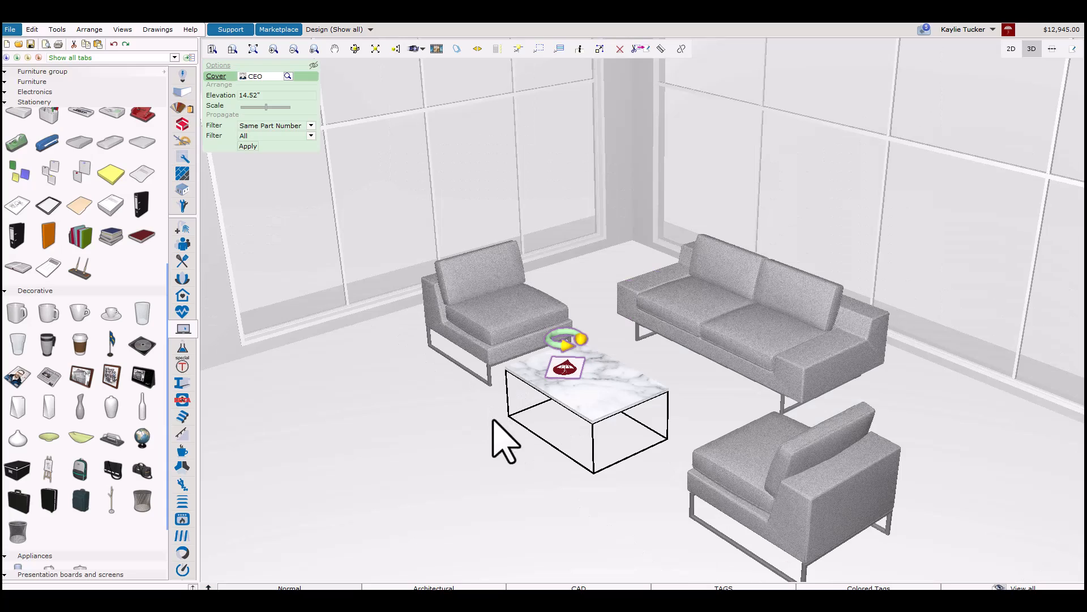
{"action": "middle_click_drag", "start_coordinate": [492, 419], "coordinate": [634, 471]}
{"action": "scroll", "coordinate": [626, 364], "scroll_direction": "down", "scroll_amount": 3}
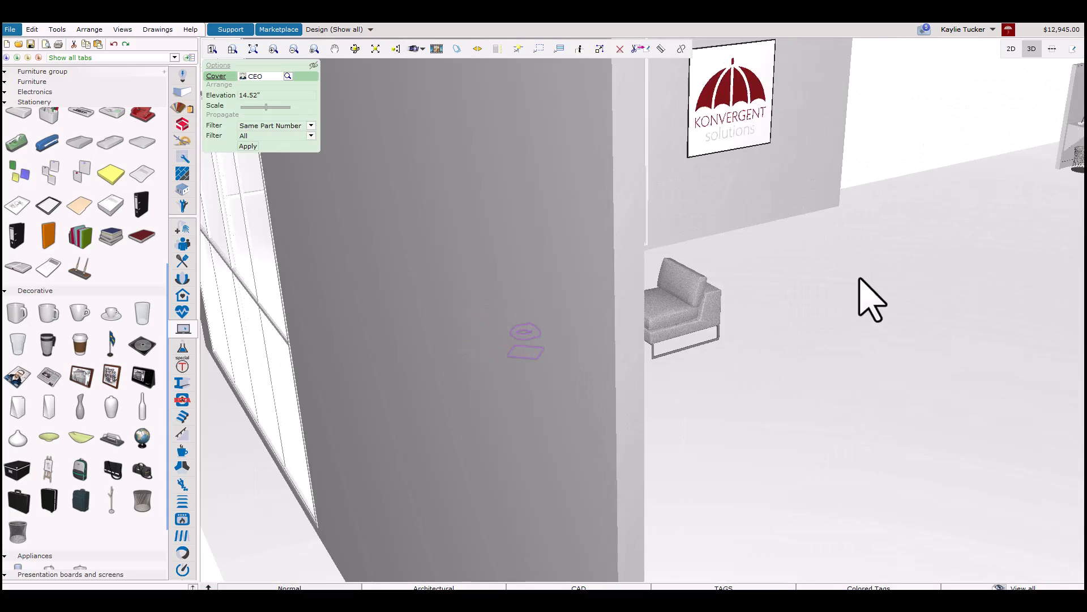
{"action": "scroll", "coordinate": [859, 277], "scroll_direction": "down", "scroll_amount": 4}
{"action": "scroll", "coordinate": [908, 272], "scroll_direction": "up", "scroll_amount": 3}
{"action": "scroll", "coordinate": [809, 195], "scroll_direction": "up", "scroll_amount": 6}
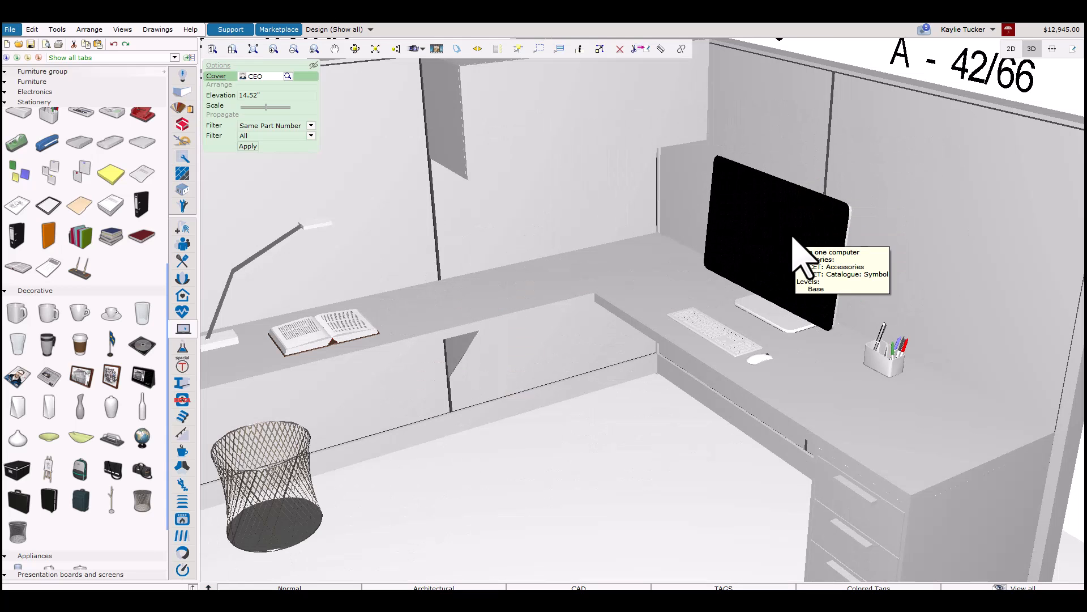
{"action": "double_click", "coordinate": [794, 243]}
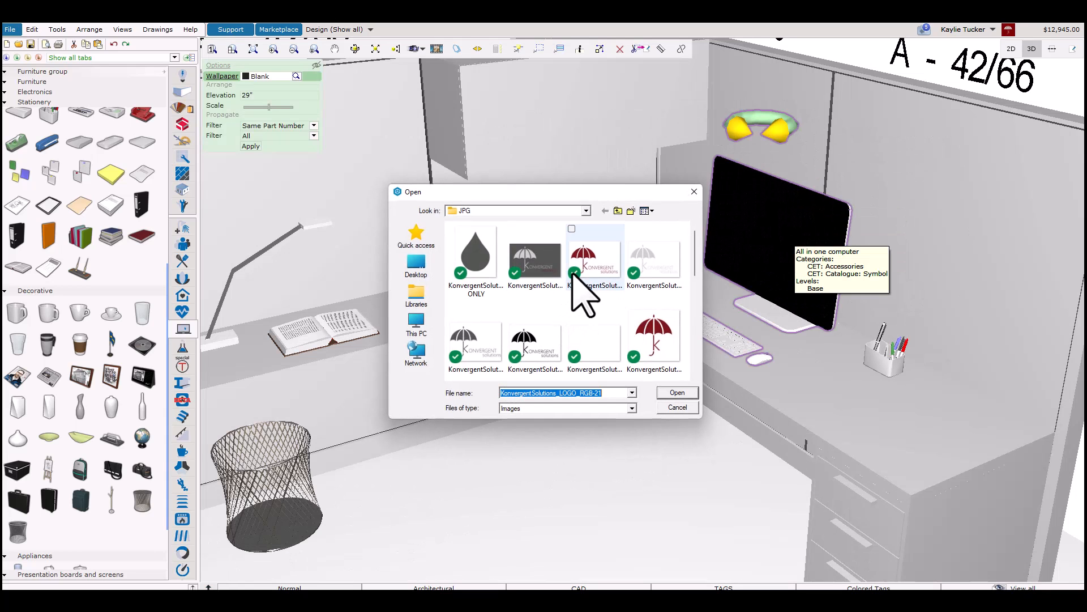
{"action": "left_click", "coordinate": [595, 258]}
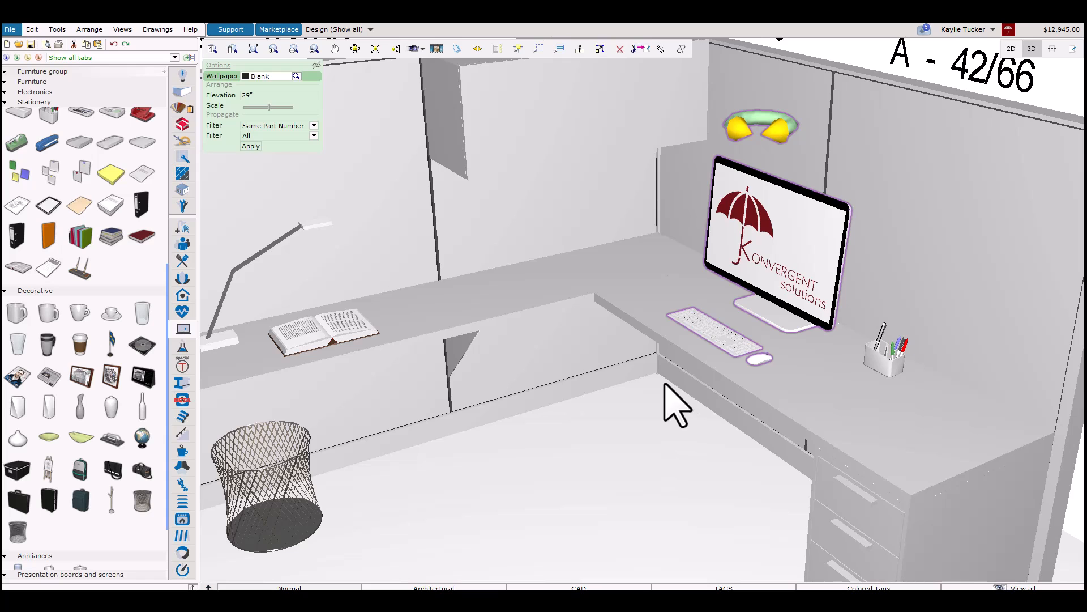
- Review the branded lounge and workstation together from an overview of the whole space
{"action": "scroll", "coordinate": [665, 384], "scroll_direction": "down", "scroll_amount": 5}
{"action": "scroll", "coordinate": [643, 424], "scroll_direction": "up", "scroll_amount": 3}
{"action": "middle_click_drag", "start_coordinate": [625, 442], "coordinate": [640, 487]}
{"action": "scroll", "coordinate": [553, 434], "scroll_direction": "down", "scroll_amount": 5}
{"action": "right_click_drag", "start_coordinate": [443, 452], "coordinate": [577, 321]}
{"action": "scroll", "coordinate": [394, 370], "scroll_direction": "up", "scroll_amount": 3}
{"action": "middle_click_drag", "start_coordinate": [445, 384], "coordinate": [429, 416]}
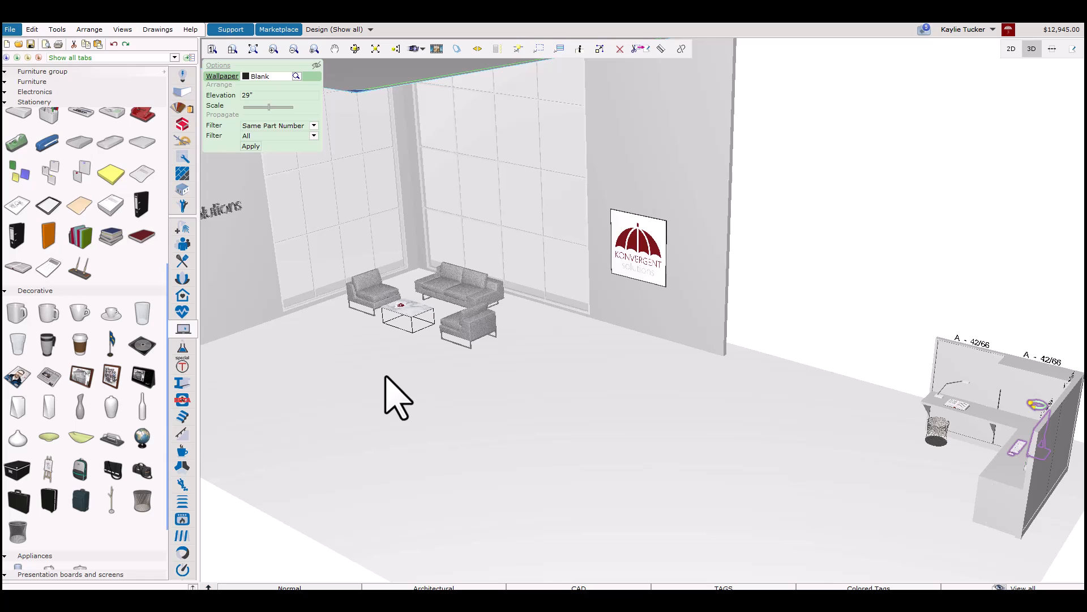